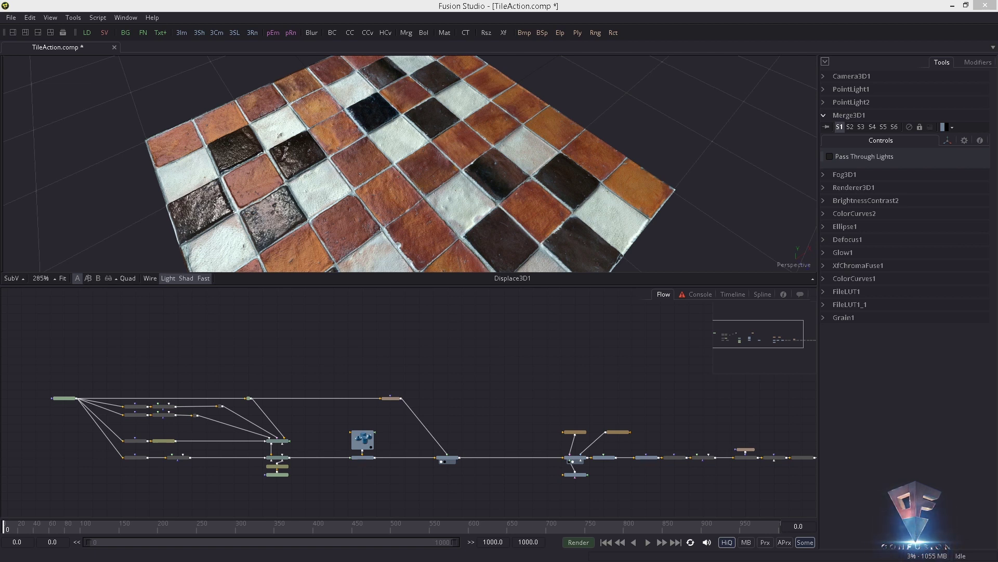
# Move the tile image loader node further away from its branches in the flow.
pyautogui.moveTo(217, 361); pyautogui.dragTo(265, 338)
pyautogui.scroll(5, 332, 360)
pyautogui.scroll(-3, 393, 214)
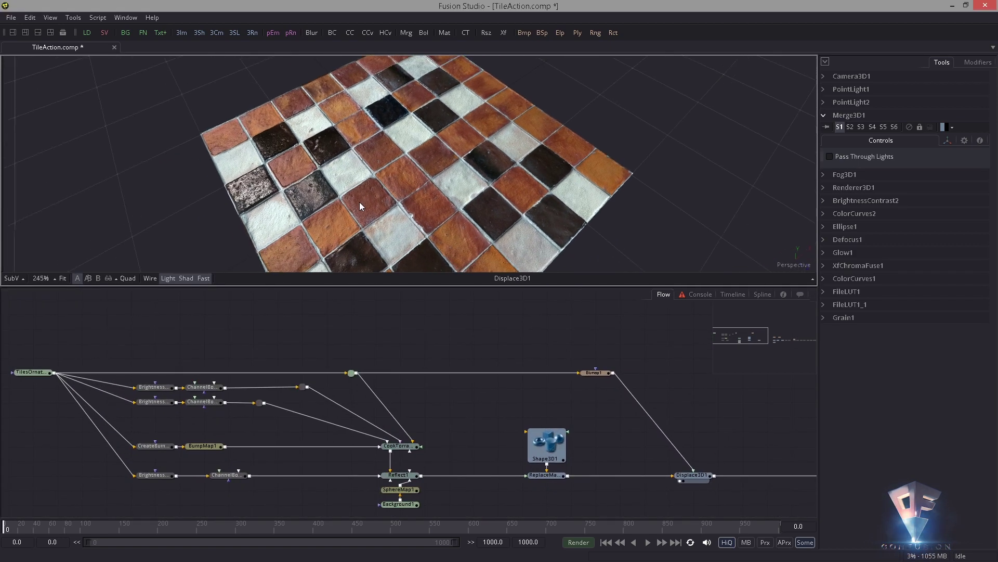
pyautogui.moveTo(422, 217); pyautogui.dragTo(452, 204)
pyautogui.moveTo(507, 347); pyautogui.dragTo(702, 327)
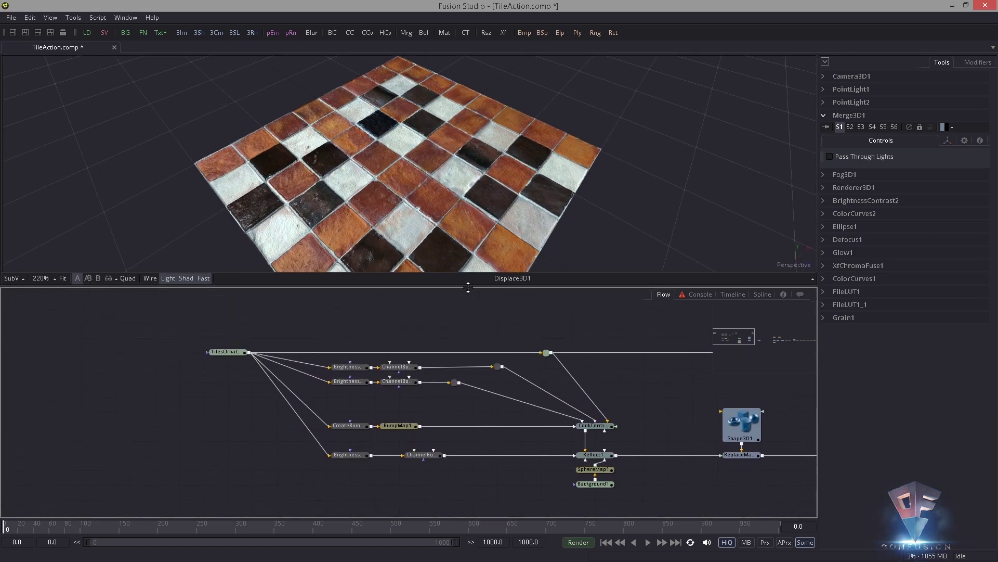
pyautogui.moveTo(231, 353); pyautogui.dragTo(179, 356)
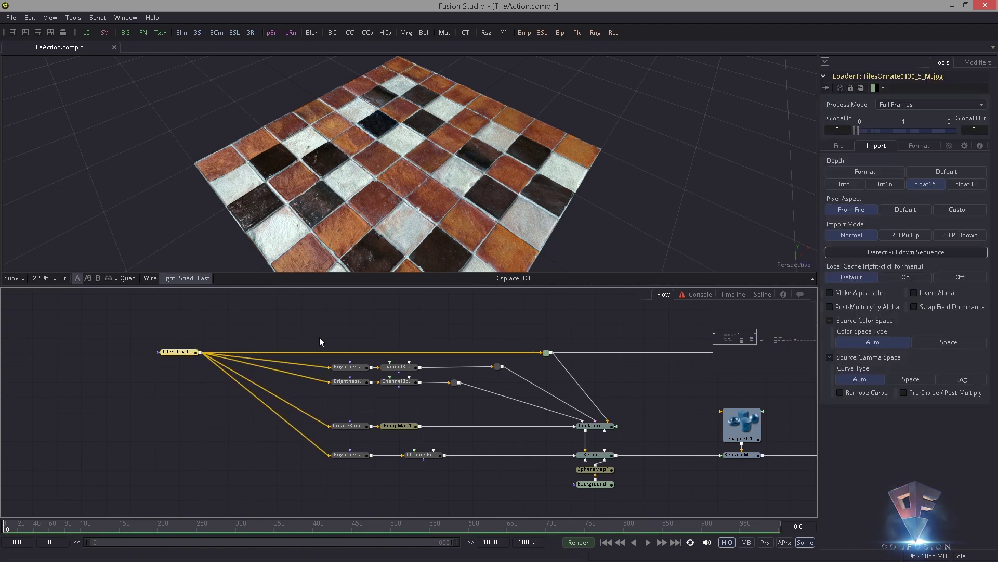
# Examine the material settings of the CookTorrance1 and Reflect1 nodes.
pyautogui.click(593, 426)
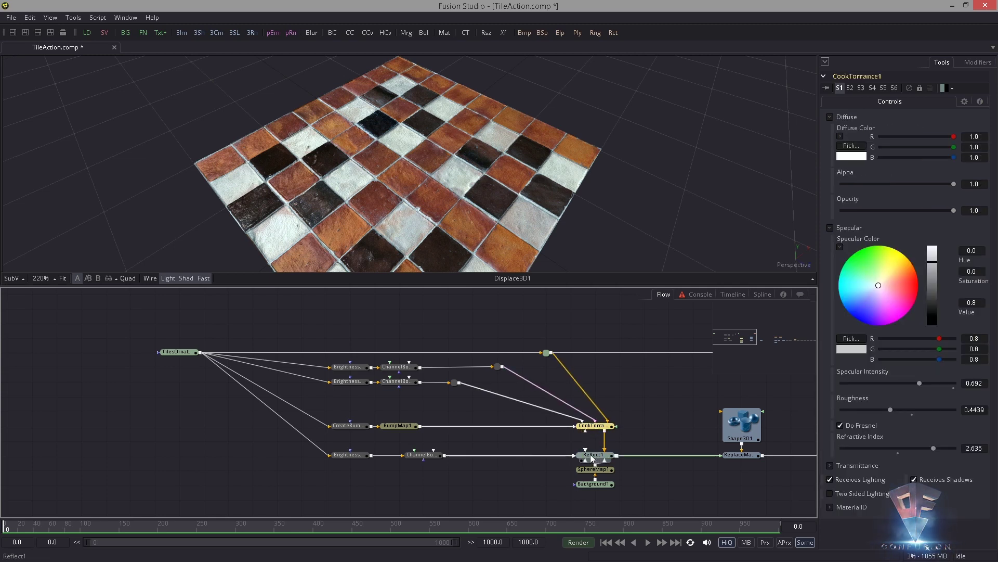
pyautogui.click(592, 456)
pyautogui.click(591, 424)
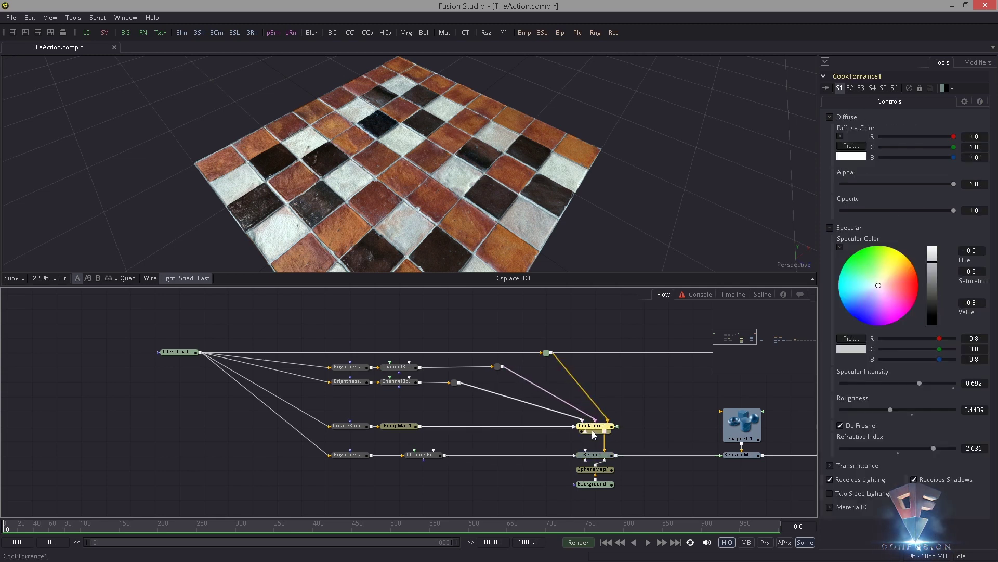
pyautogui.click(592, 456)
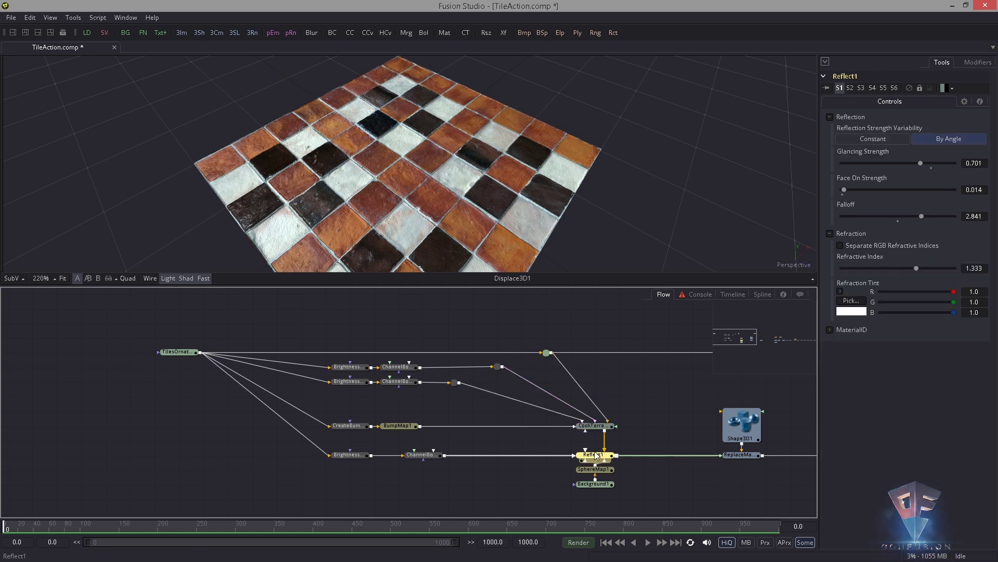
pyautogui.click(615, 399)
pyautogui.moveTo(616, 398); pyautogui.dragTo(611, 400)
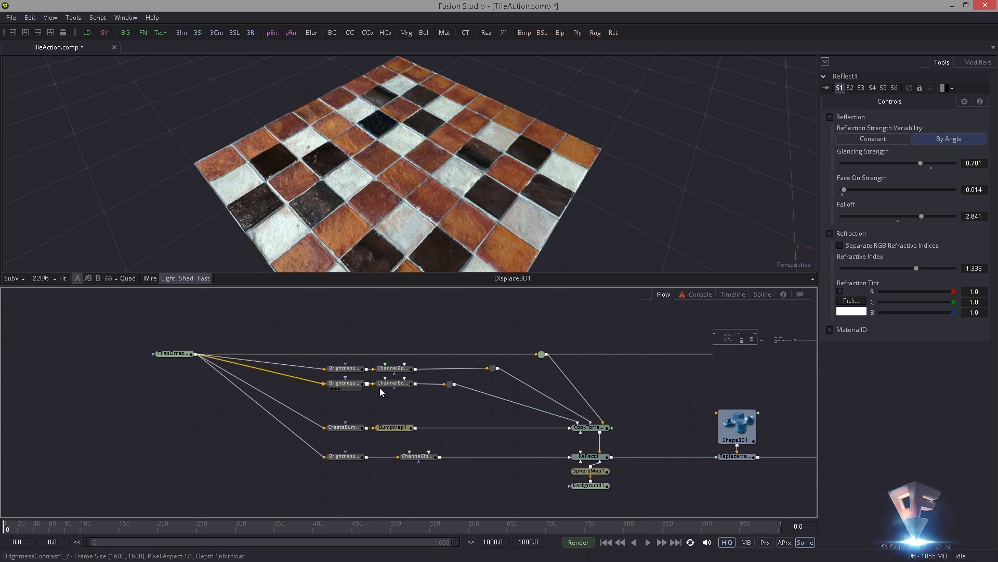
pyautogui.moveTo(424, 328); pyautogui.dragTo(458, 333)
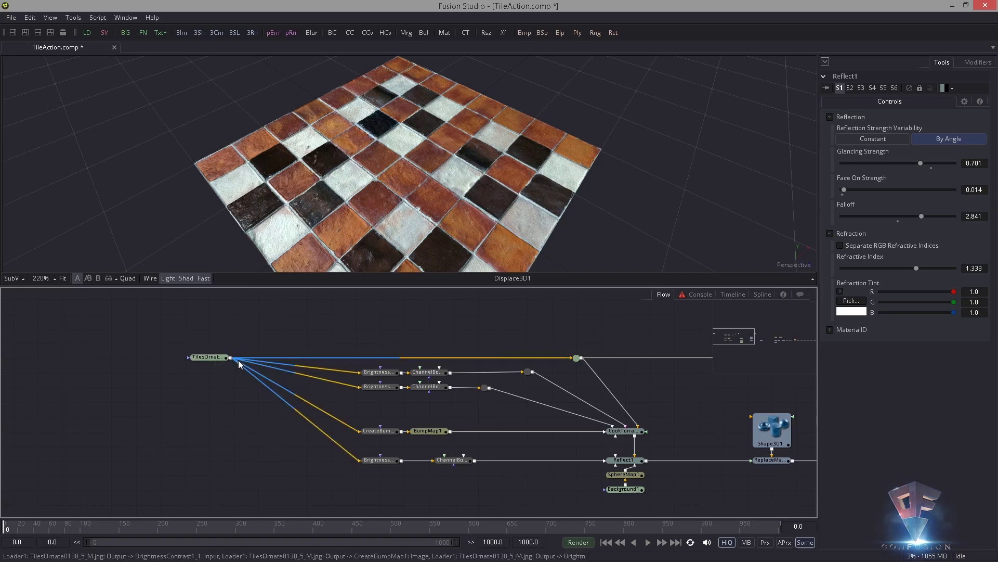
# View the source tile image, the BrightnessContrast1 settings and the ChannelBooleans1 result over a checker underlay.
pyautogui.moveTo(212, 357); pyautogui.dragTo(238, 242)
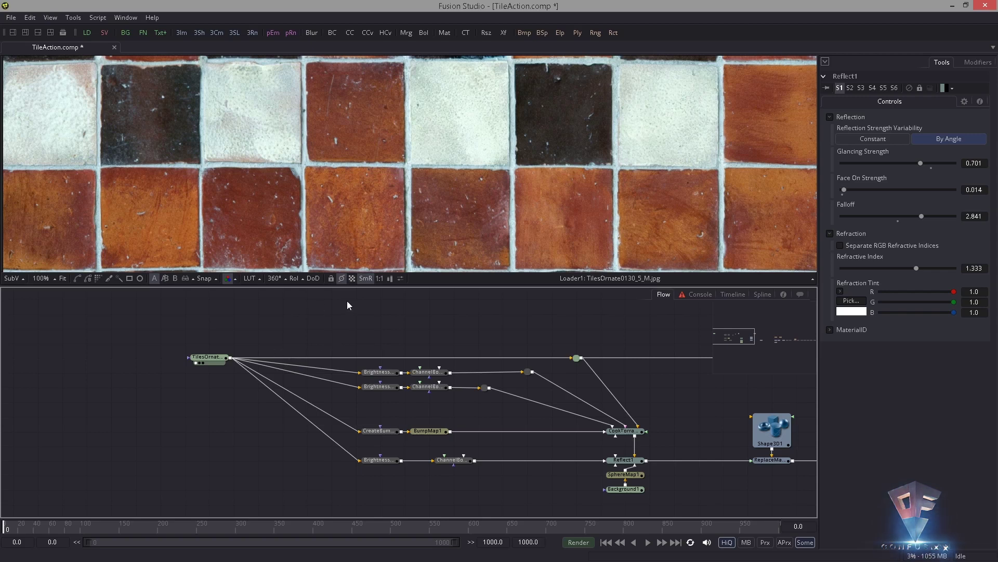
pyautogui.click(379, 371)
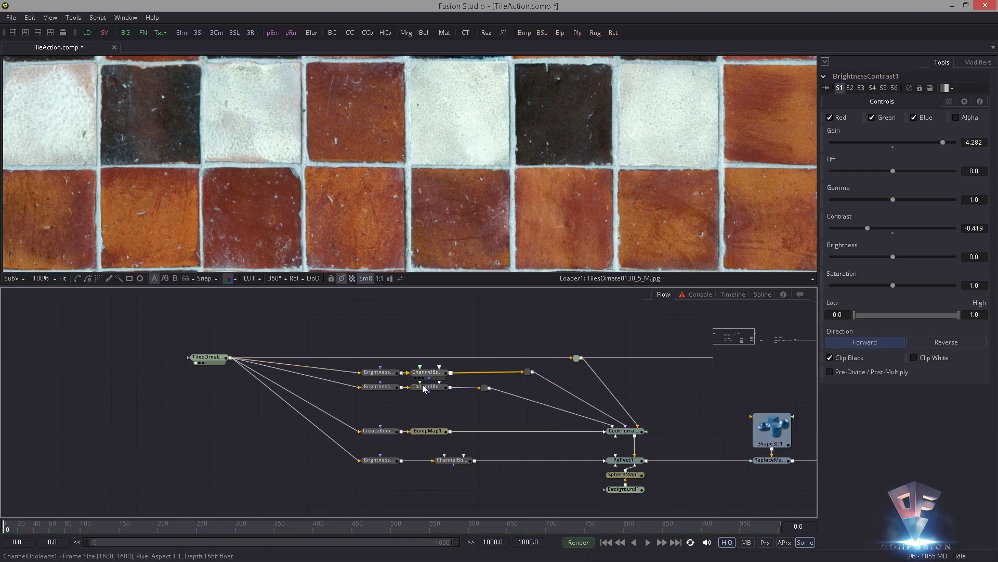
pyautogui.moveTo(431, 373); pyautogui.dragTo(389, 245)
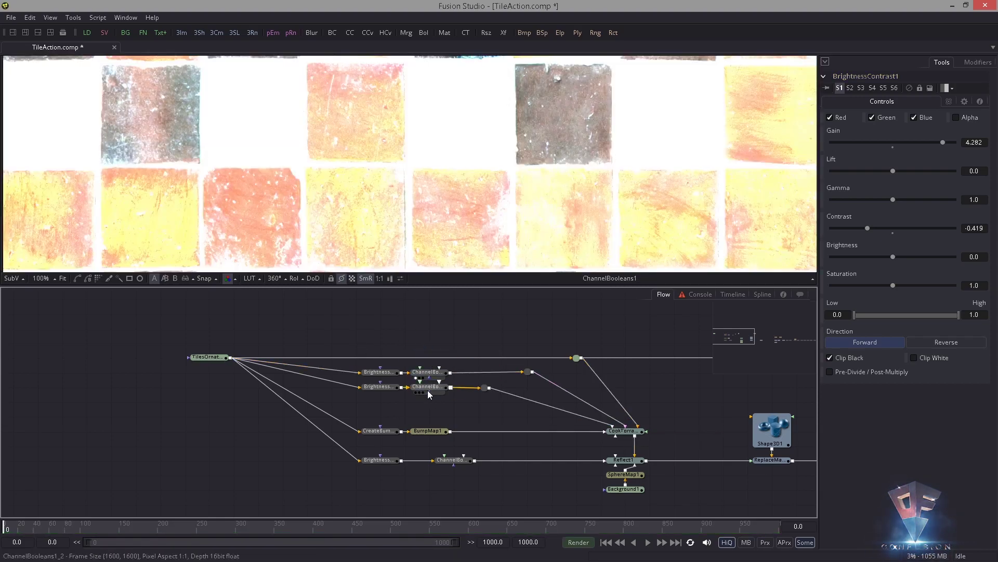
pyautogui.scroll(-5, 378, 250)
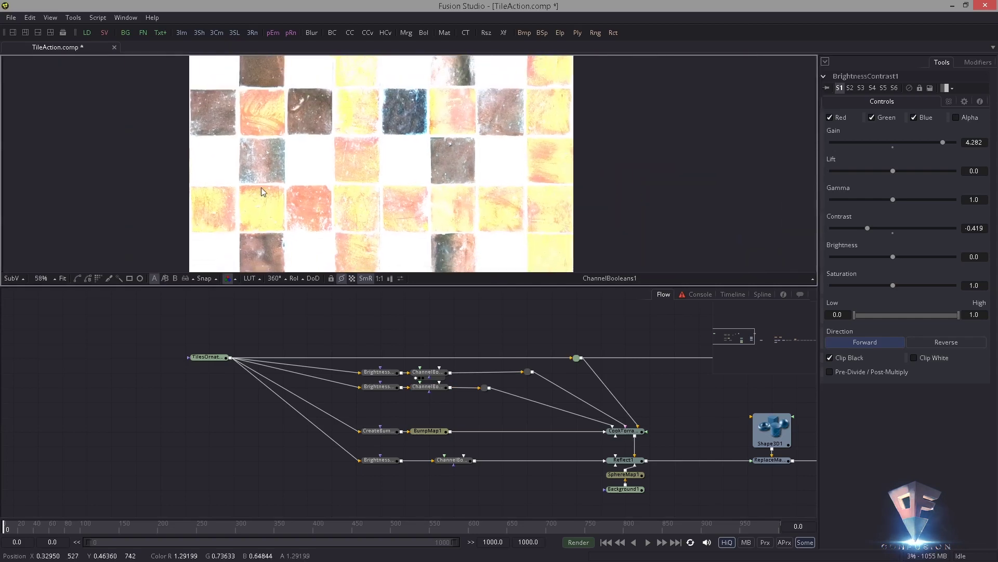
pyautogui.click(352, 279)
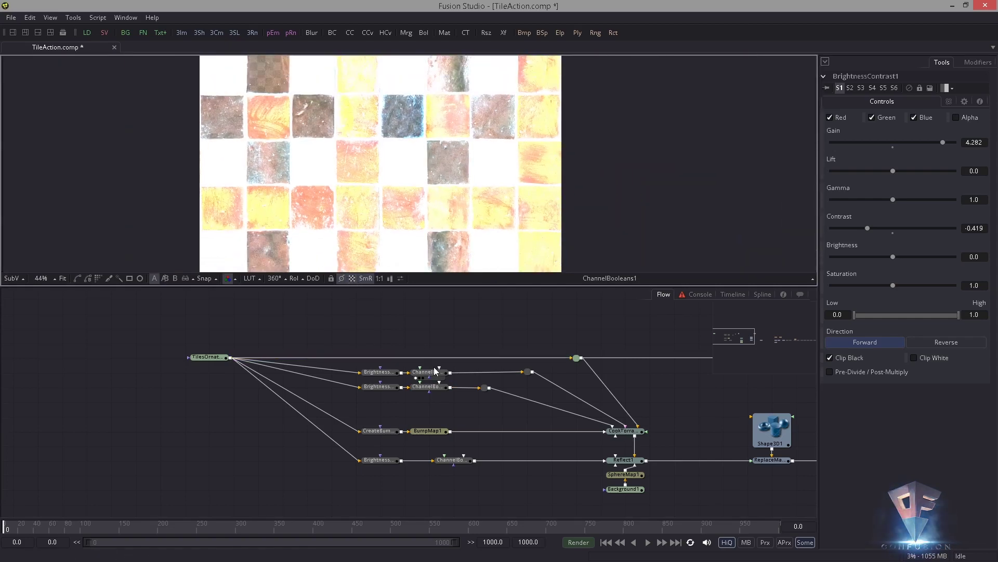
# Examine the ChannelBooleans1_2 channel settings, the CookTorrance1 material and the bump map branch feeding it.
pyautogui.click(430, 388)
pyautogui.moveTo(374, 409); pyautogui.dragTo(382, 376)
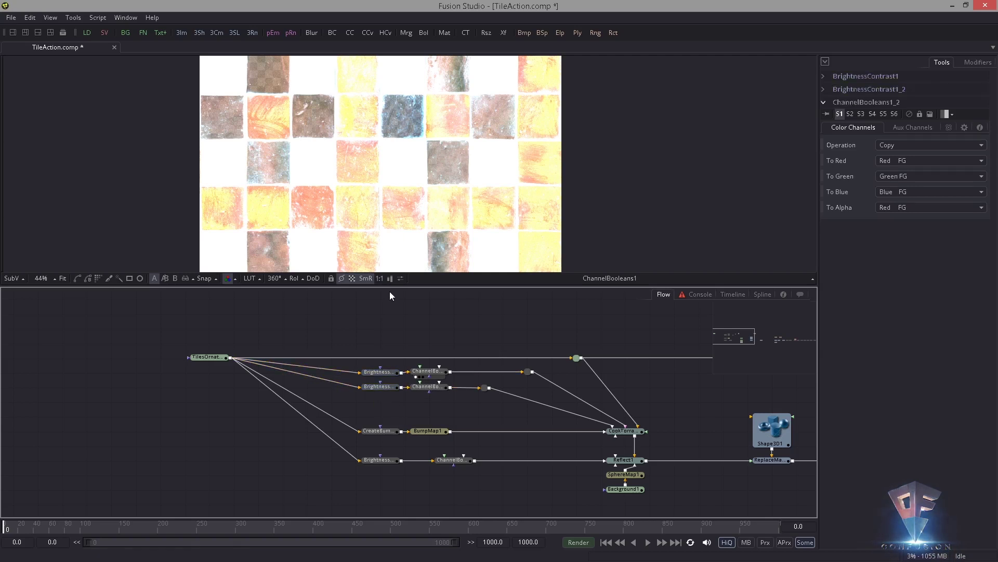
pyautogui.click(623, 430)
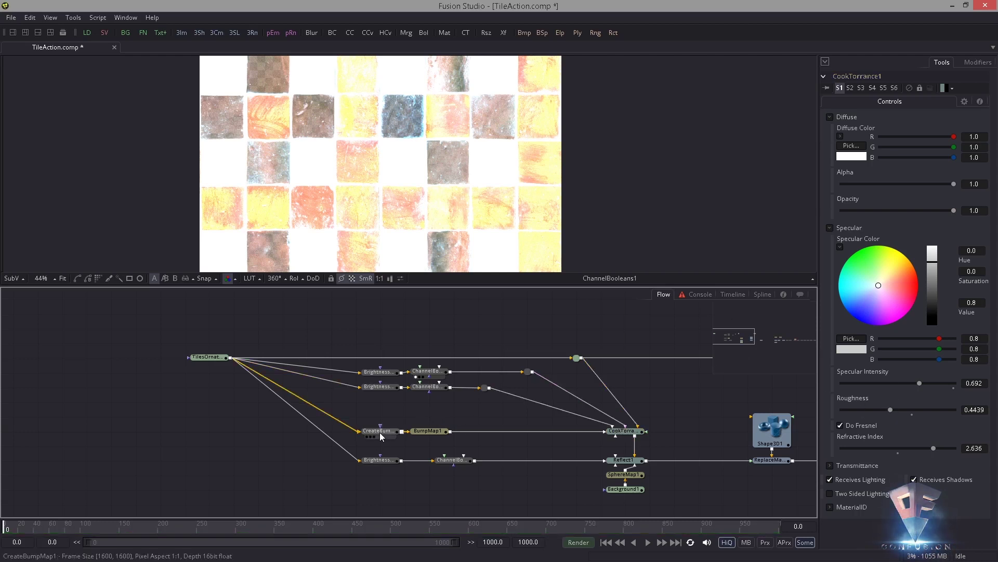
pyautogui.moveTo(368, 413); pyautogui.dragTo(459, 437)
# Move the reflection branch's ChannelBooleans node next to its BrightnessContrast node and show the BrightnessContrast1_1 settings.
pyautogui.moveTo(360, 447); pyautogui.dragTo(473, 481)
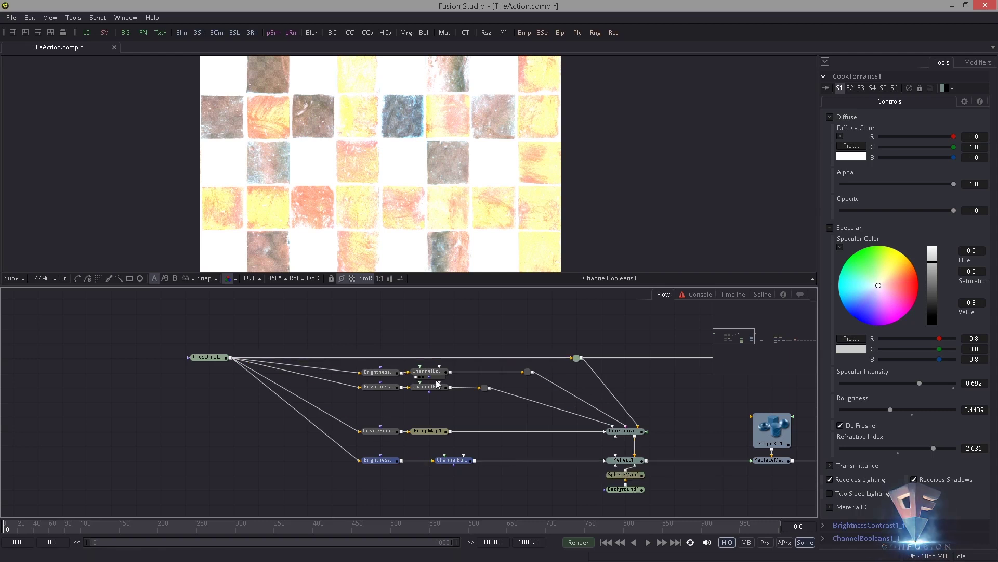
pyautogui.moveTo(438, 461); pyautogui.dragTo(413, 461)
pyautogui.click(376, 461)
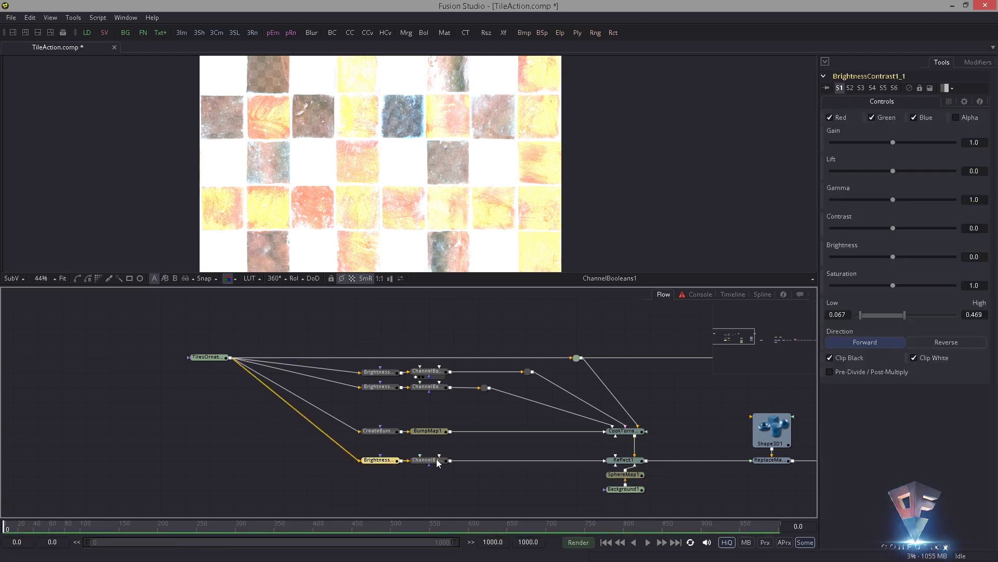
pyautogui.click(518, 351)
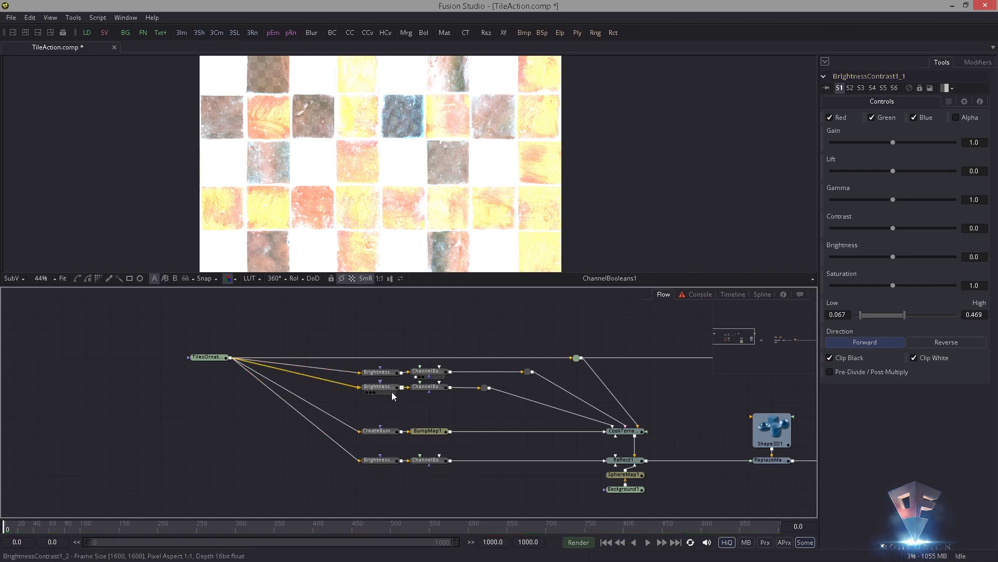
pyautogui.moveTo(474, 331); pyautogui.dragTo(423, 333)
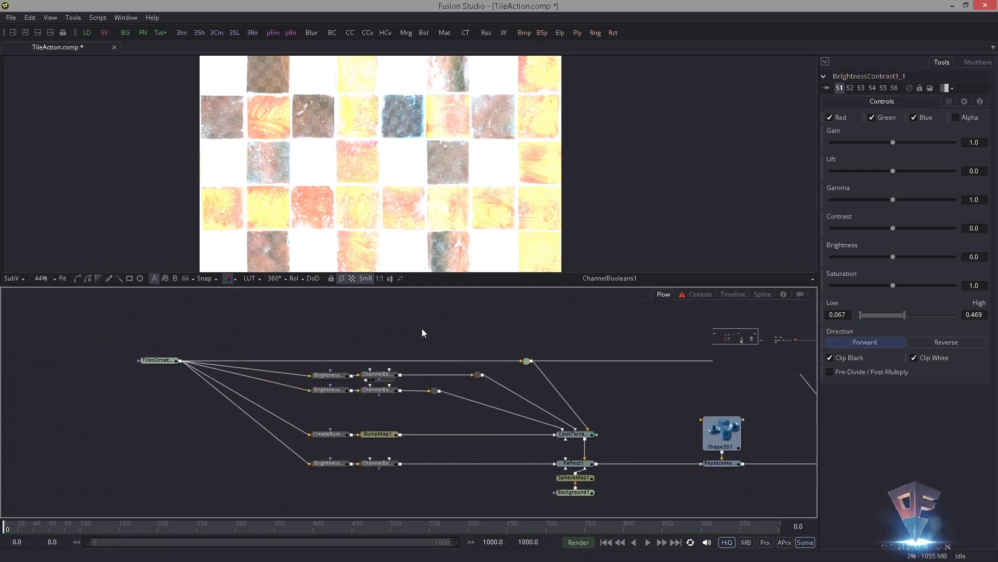
# Check the Merge3D1 node and display the Displace3D1 geometry in the viewer.
pyautogui.moveTo(655, 392); pyautogui.dragTo(479, 393)
pyautogui.scroll(-3, 478, 392)
pyautogui.scroll(2, 697, 394)
pyautogui.moveTo(697, 394); pyautogui.dragTo(588, 374)
pyautogui.click(570, 428)
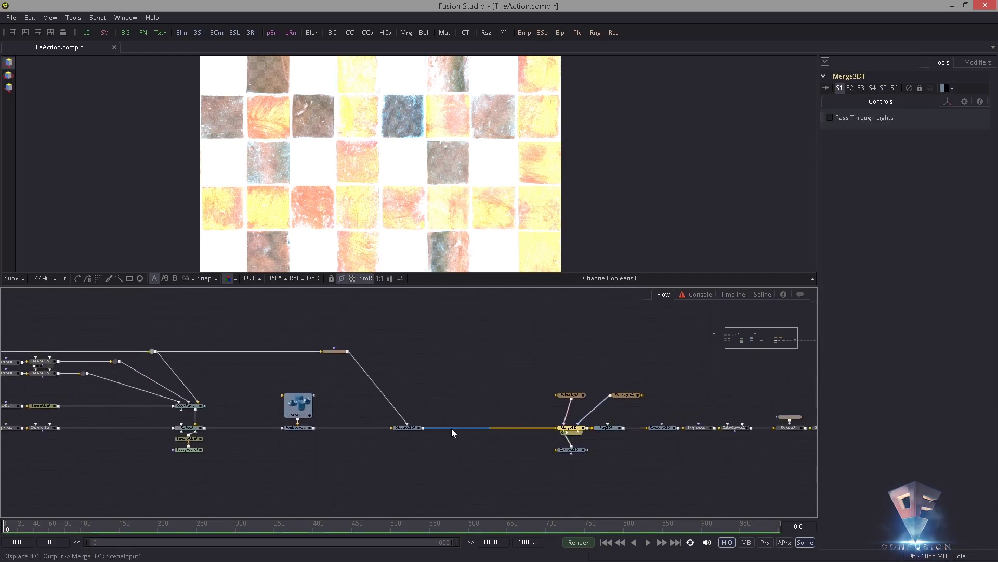
pyautogui.click(401, 432)
pyautogui.moveTo(373, 357); pyautogui.dragTo(541, 372)
pyautogui.moveTo(390, 205); pyautogui.dragTo(361, 186)
pyautogui.moveTo(301, 349); pyautogui.dragTo(494, 359)
pyautogui.click(494, 360)
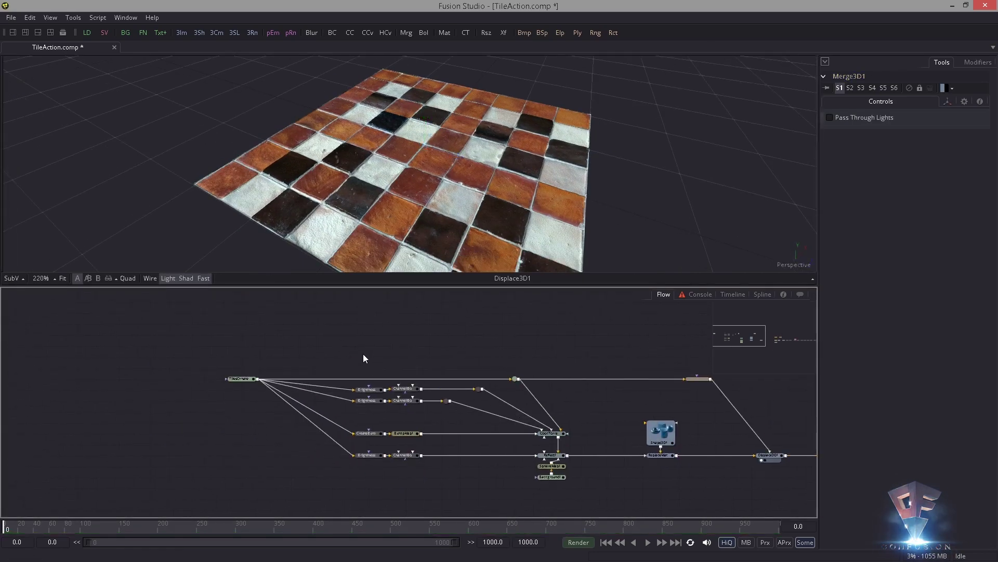
# Add a Texture 2D node to the flow near the CookTorrance1 material.
pyautogui.scroll(4, 535, 382)
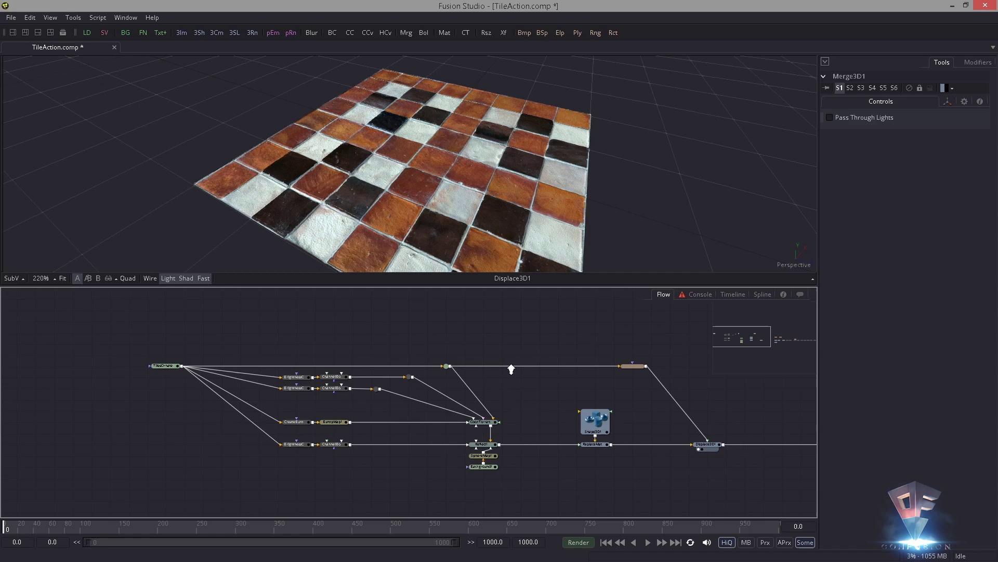
pyautogui.hotkey('shift', 'space')
pyautogui.write('tex')
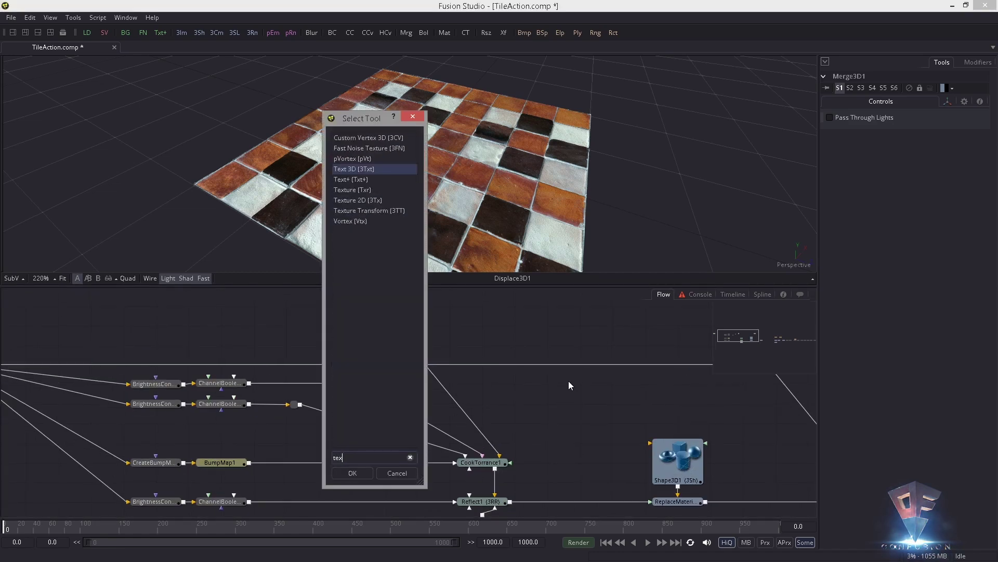
pyautogui.click(357, 200)
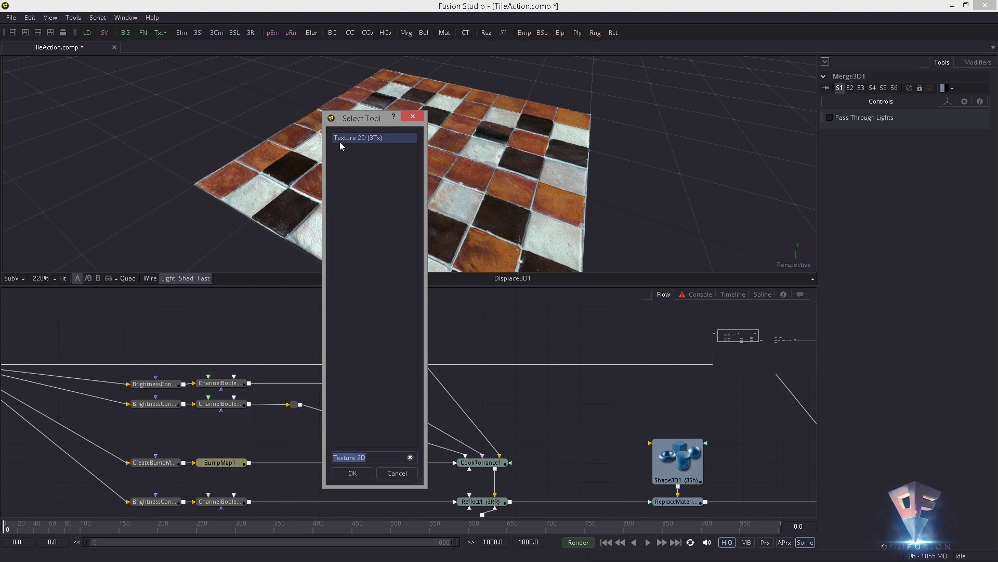
pyautogui.press('Return')
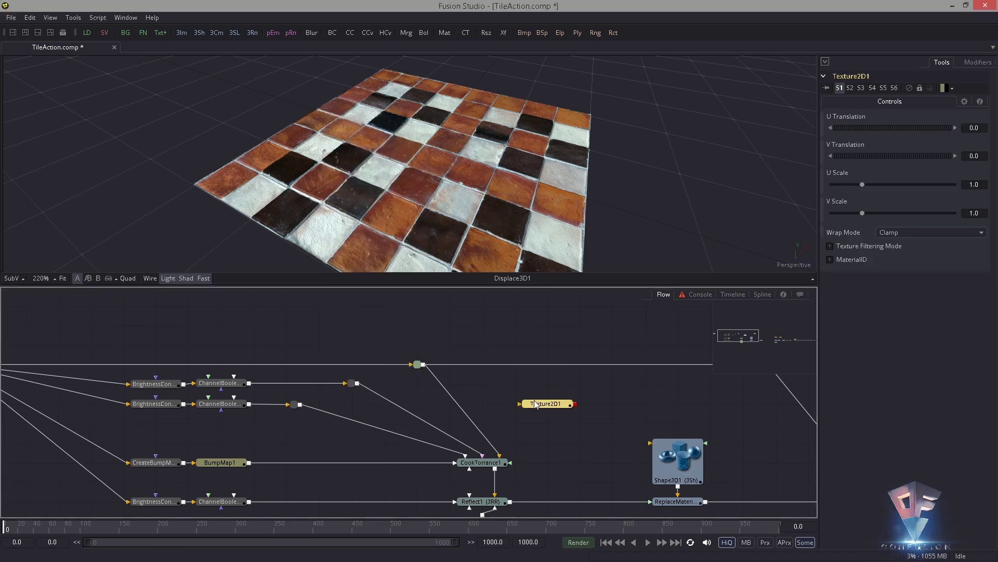
# Try feeding the tile image loader directly into the Texture2D1 node above the main connection.
pyautogui.moveTo(536, 405); pyautogui.dragTo(375, 367)
pyautogui.moveTo(343, 301); pyautogui.dragTo(493, 314)
pyautogui.moveTo(508, 374); pyautogui.dragTo(506, 356)
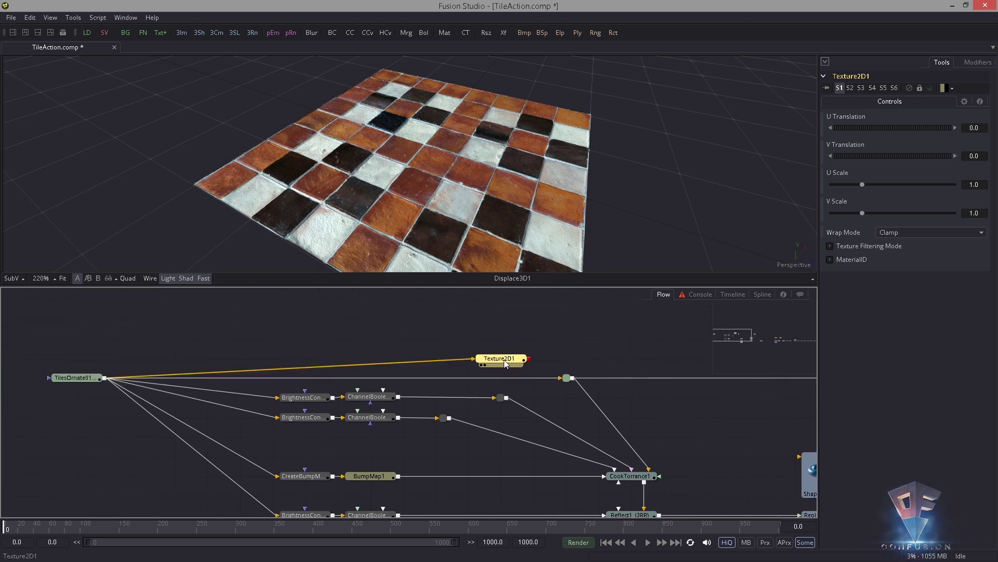
# Insert the Texture2D1 node into the connection that carries the tile image from the router to CookTorrance1.
pyautogui.moveTo(503, 360); pyautogui.dragTo(435, 409)
pyautogui.moveTo(420, 453); pyautogui.dragTo(475, 341)
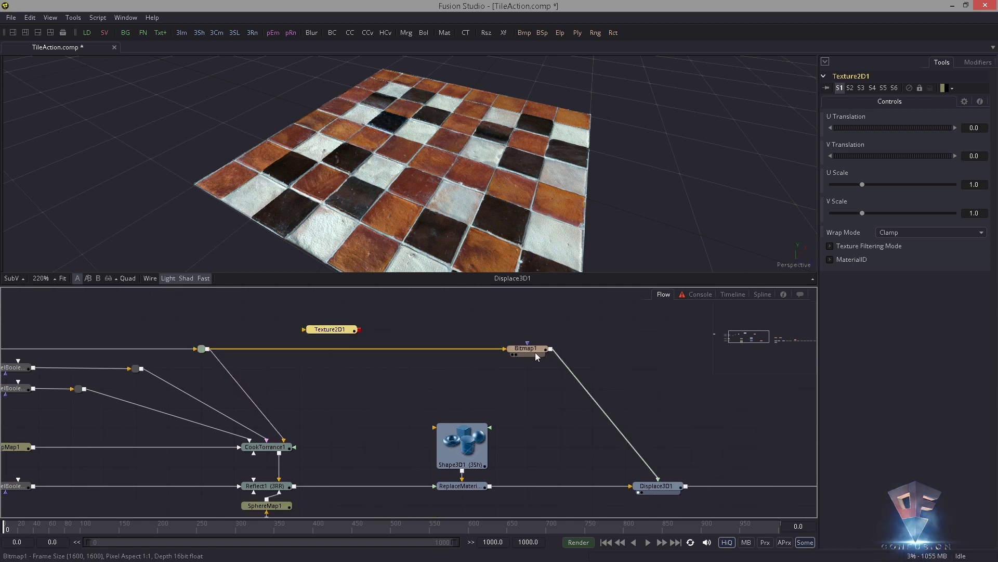
pyautogui.moveTo(337, 342); pyautogui.dragTo(448, 345)
pyautogui.moveTo(416, 380); pyautogui.dragTo(621, 382)
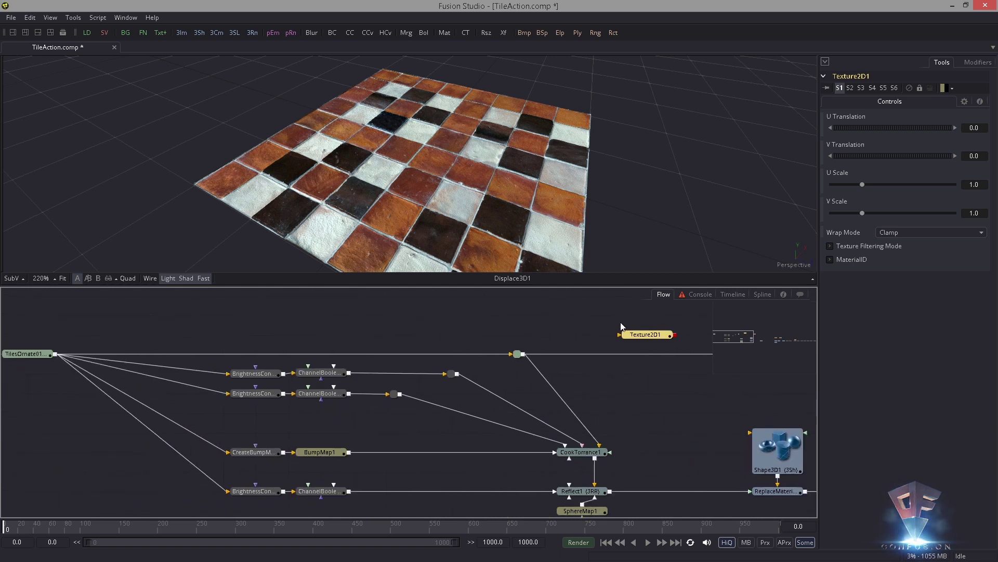
pyautogui.moveTo(622, 335); pyautogui.dragTo(593, 399)
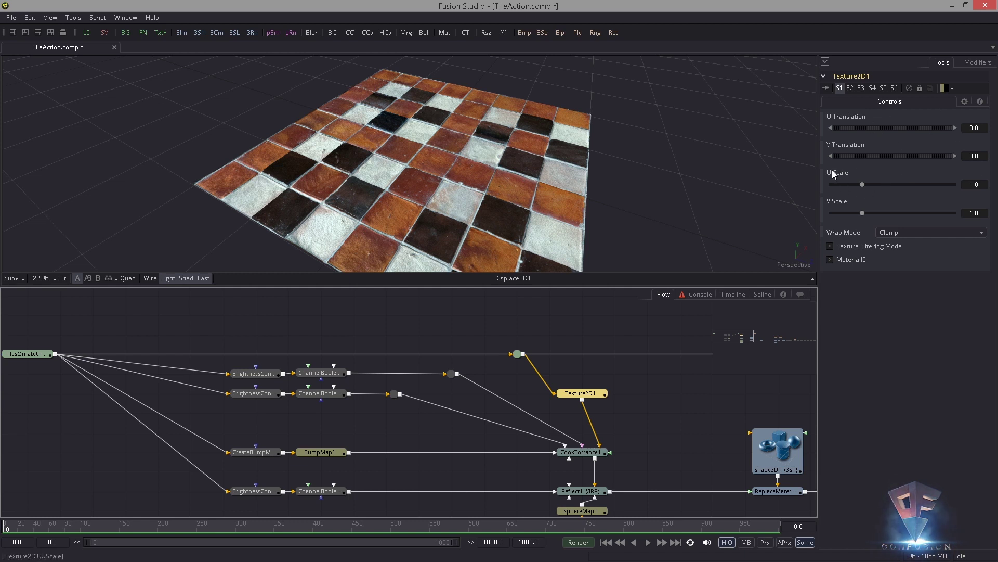
# Set both the U Scale and V Scale of Texture2D1 to 0.5 and inspect the tile plane.
pyautogui.click(988, 185)
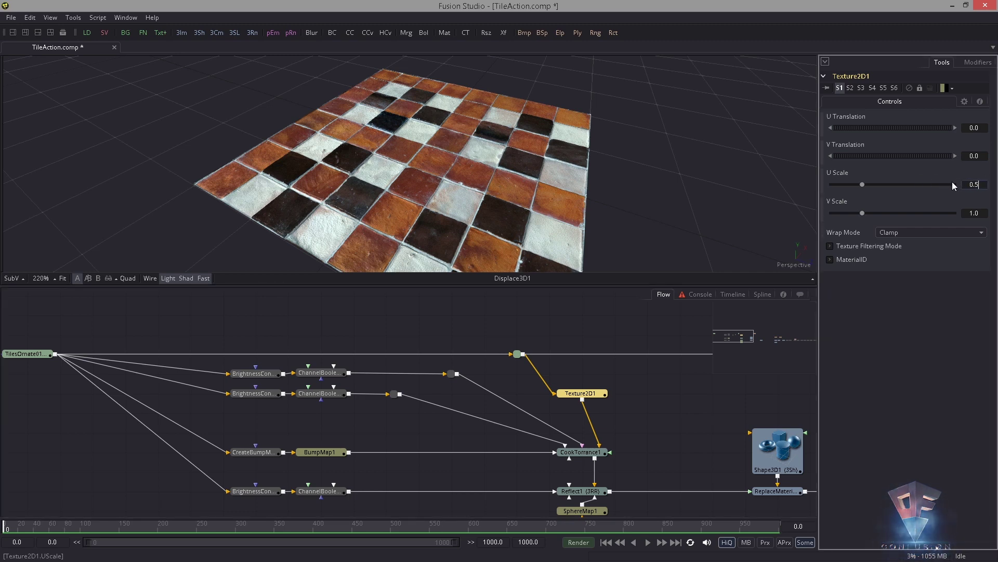
pyautogui.press('Tab')
pyautogui.write('0.5')
pyautogui.press('Tab')
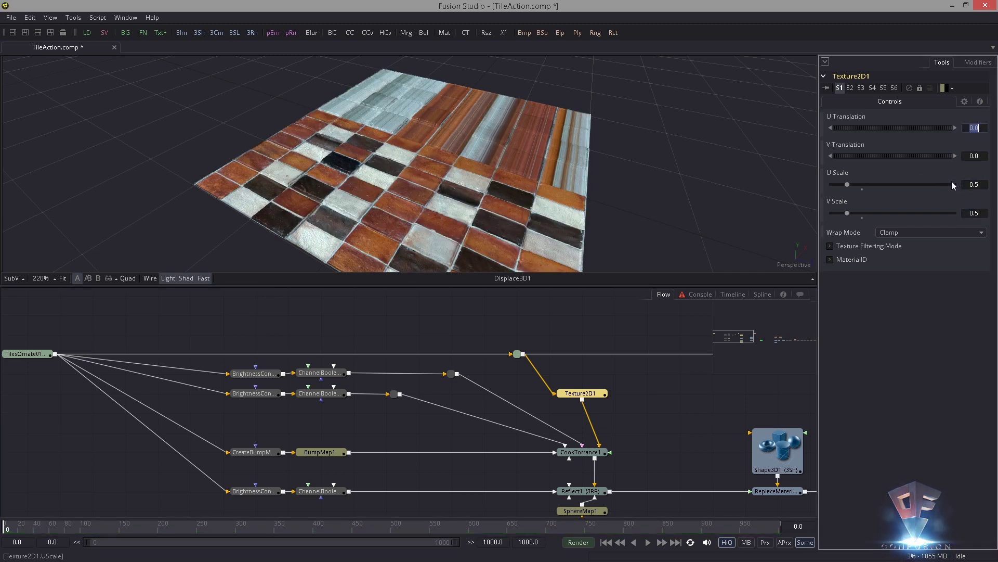
pyautogui.moveTo(645, 182); pyautogui.dragTo(628, 173)
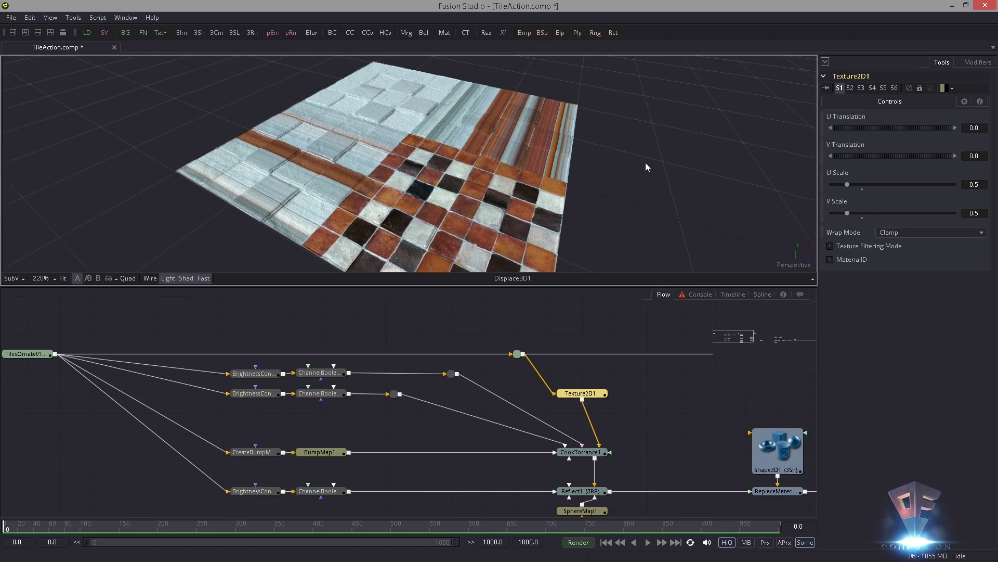
pyautogui.moveTo(513, 183); pyautogui.dragTo(524, 215)
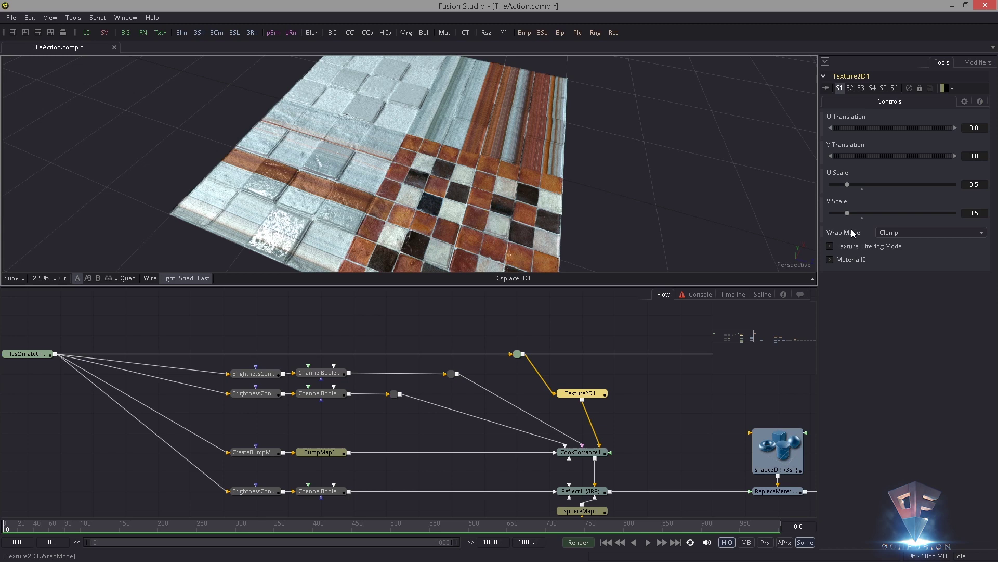
# Set the Texture2D1 wrap mode to Wrap and inspect the repeated tiles.
pyautogui.click(884, 232)
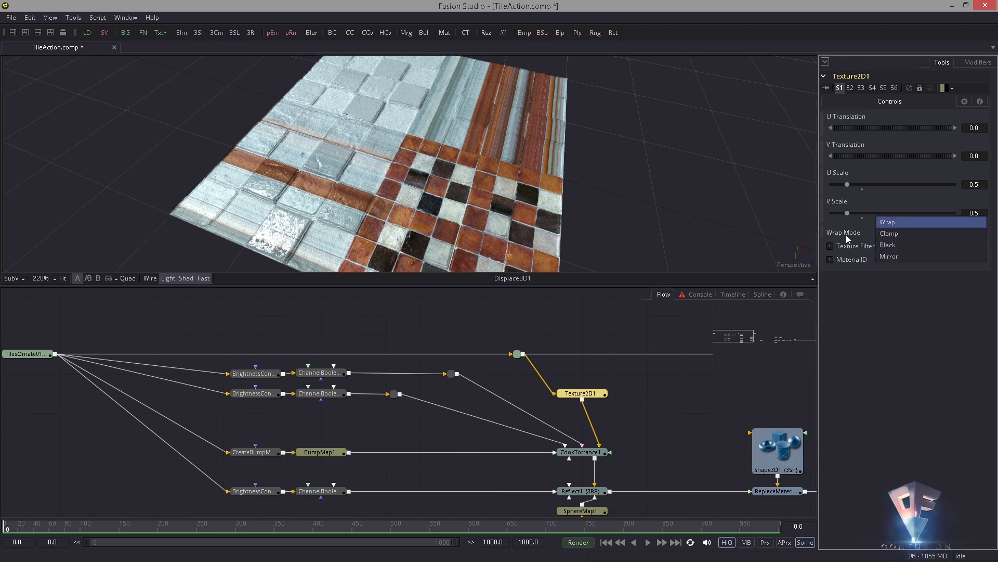
pyautogui.click(891, 222)
pyautogui.moveTo(525, 164); pyautogui.dragTo(552, 194)
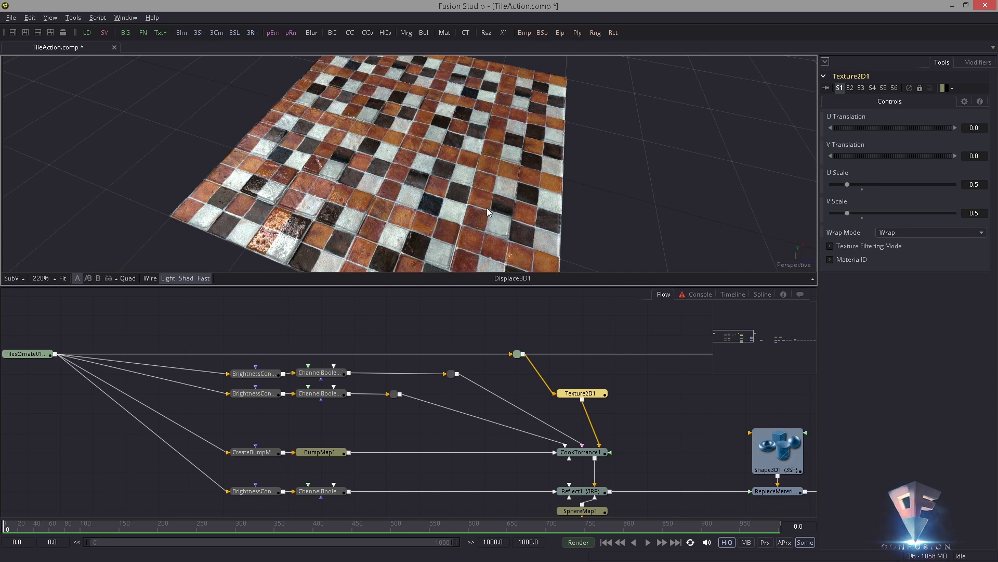
# Try inserting separate copies of Texture2D1 into the two upper ChannelBooleans connections that feed CookTorrance1.
pyautogui.moveTo(486, 207); pyautogui.dragTo(504, 173)
pyautogui.moveTo(439, 340); pyautogui.dragTo(532, 338)
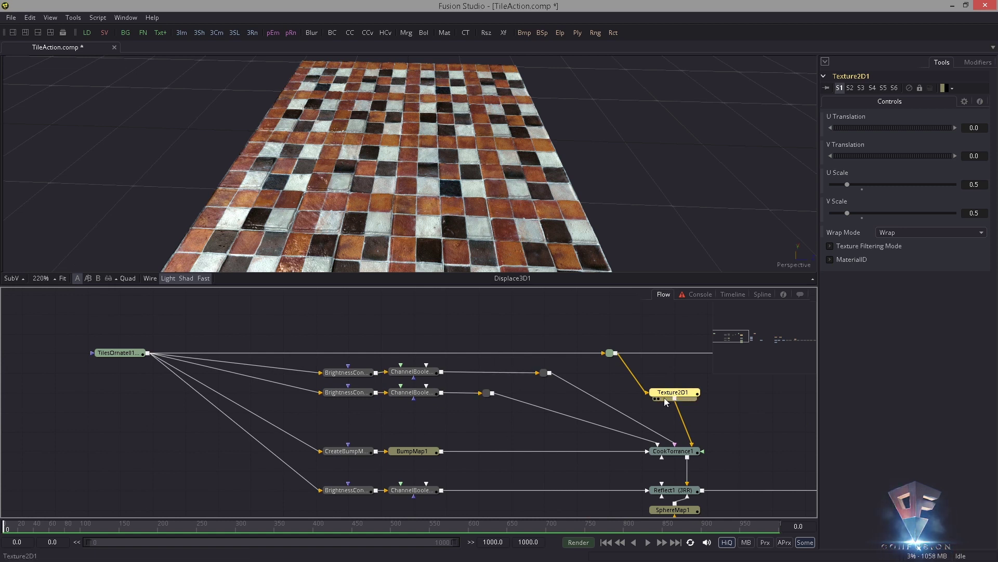
pyautogui.click(660, 374)
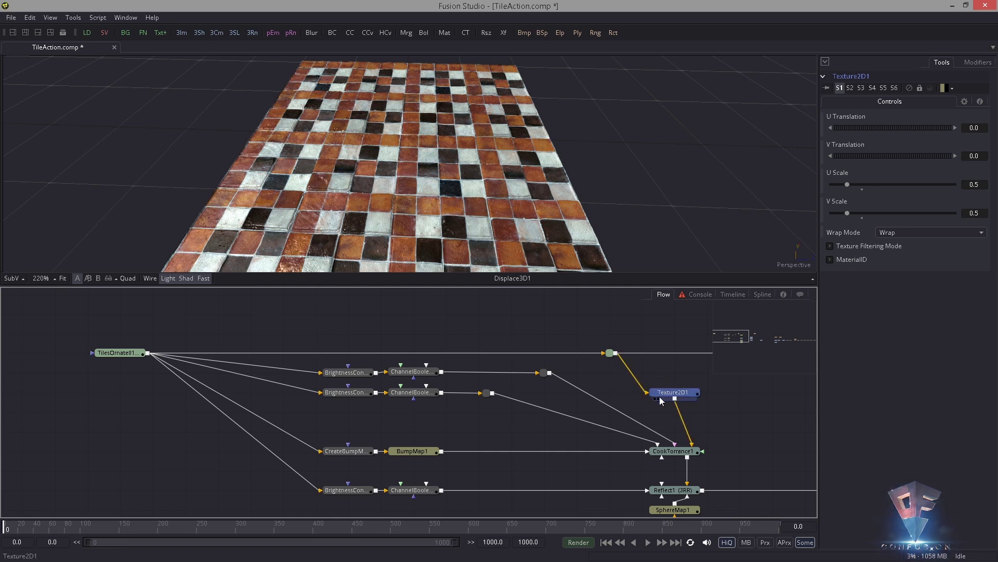
pyautogui.moveTo(660, 396); pyautogui.dragTo(597, 399)
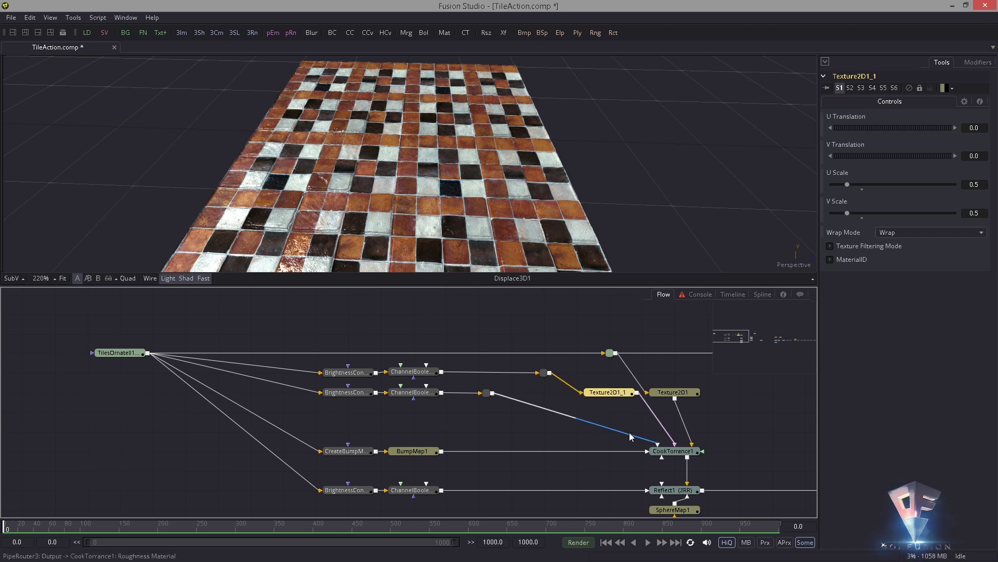
pyautogui.press('1')
pyautogui.click(616, 414)
pyautogui.moveTo(606, 395); pyautogui.dragTo(573, 420)
pyautogui.click(738, 393)
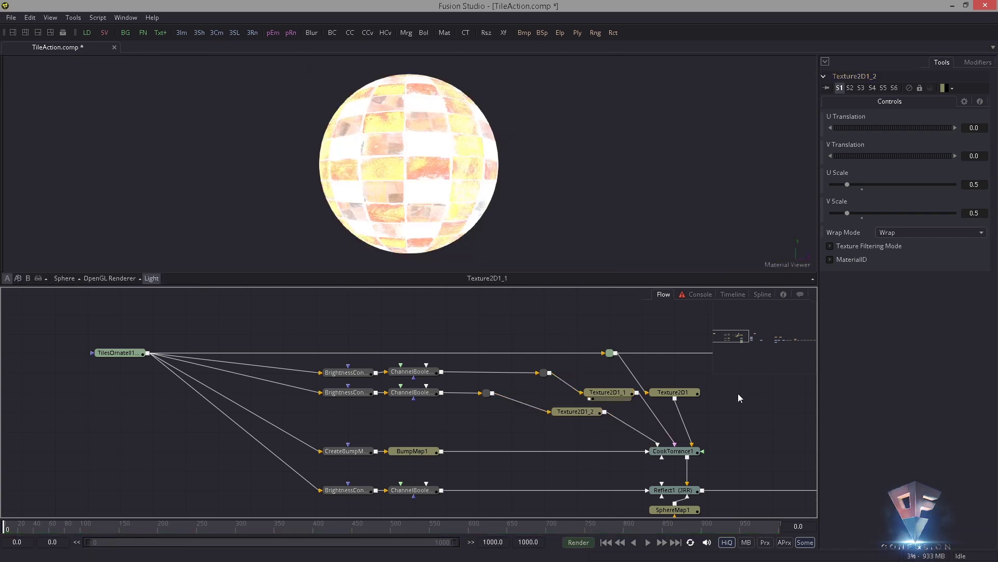
# Show Displace3D1 in the viewer again and line up the two Texture2D copies one above the other.
pyautogui.scroll(-3, 738, 393)
pyautogui.moveTo(738, 394); pyautogui.dragTo(444, 352)
pyautogui.click(301, 419)
pyautogui.scroll(3, 479, 346)
pyautogui.moveTo(422, 353); pyautogui.dragTo(385, 353)
pyautogui.moveTo(444, 398); pyautogui.dragTo(548, 392)
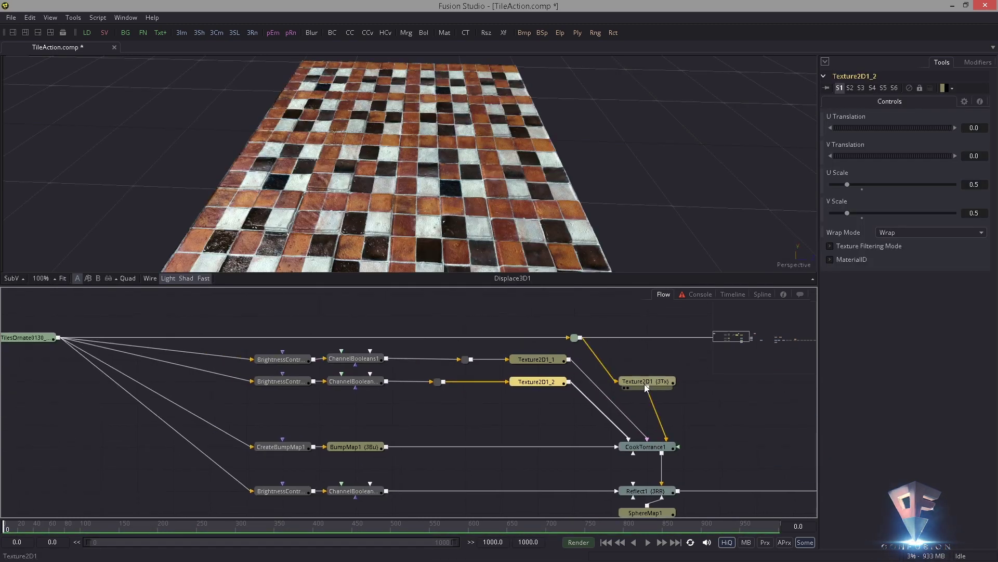
# Move Texture2D1 up beneath the main connection's router and set the two copies below it.
pyautogui.moveTo(644, 383); pyautogui.dragTo(645, 360)
pyautogui.moveTo(583, 358); pyautogui.dragTo(512, 375)
pyautogui.moveTo(520, 343); pyautogui.dragTo(556, 362)
pyautogui.moveTo(632, 345); pyautogui.dragTo(596, 346)
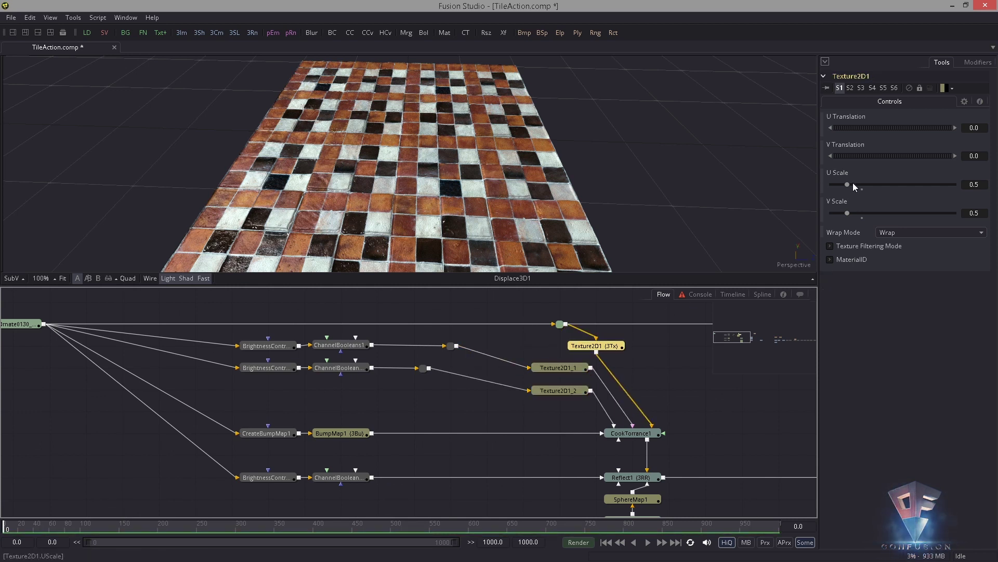
# Check the scale controls of the second Texture2D copy, and delete both copies from the CookTorrance1 connections.
pyautogui.click(564, 390)
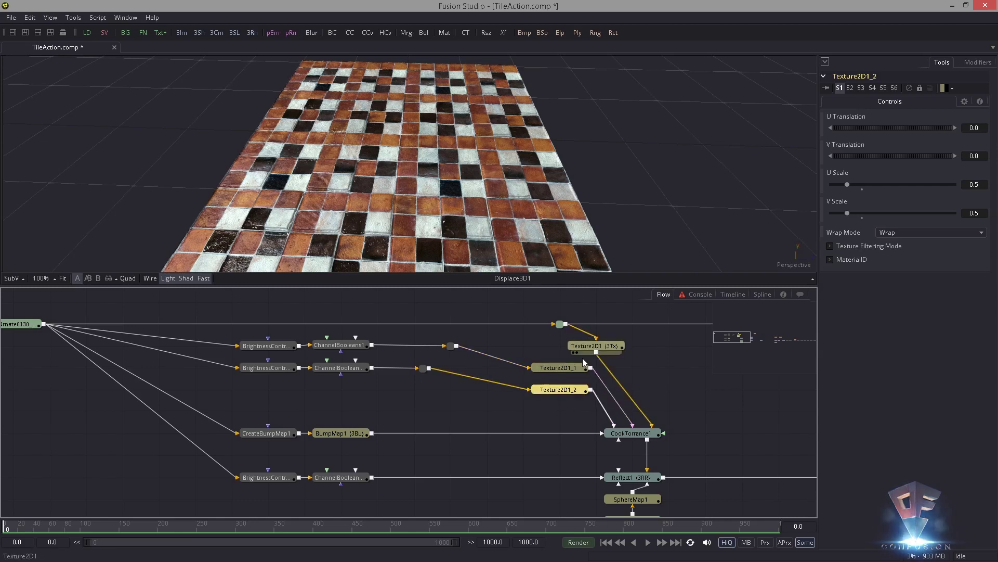
pyautogui.click(498, 364)
pyautogui.moveTo(496, 365); pyautogui.dragTo(544, 357)
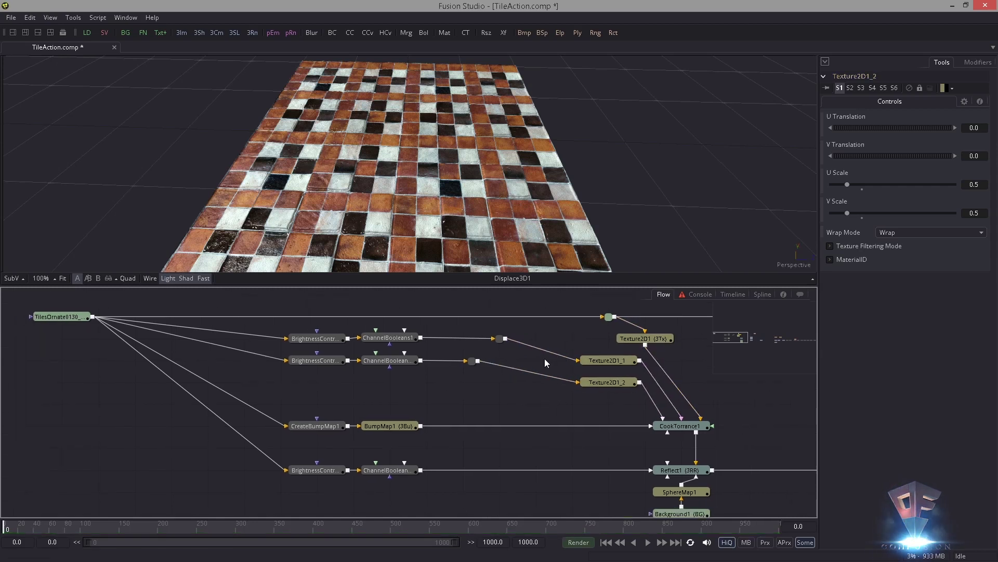
pyautogui.moveTo(591, 404); pyautogui.dragTo(610, 360)
pyautogui.press('Delete')
# Paste two instances of Texture2D1 and insert them into the two upper ChannelBooleans connections feeding CookTorrance1.
pyautogui.click(635, 339)
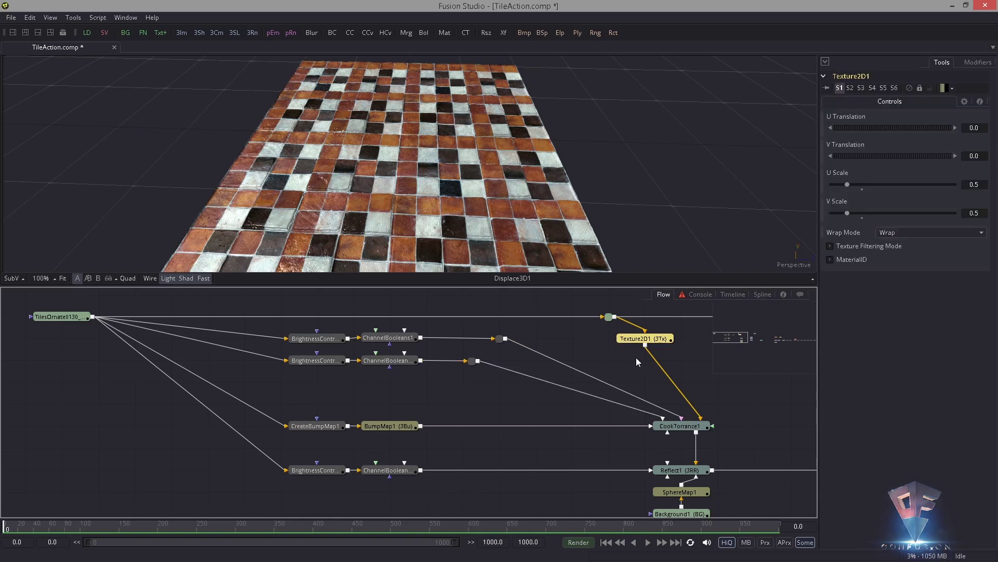
pyautogui.click(598, 361)
pyautogui.hotkey('ctrl', 'shift', 'v')
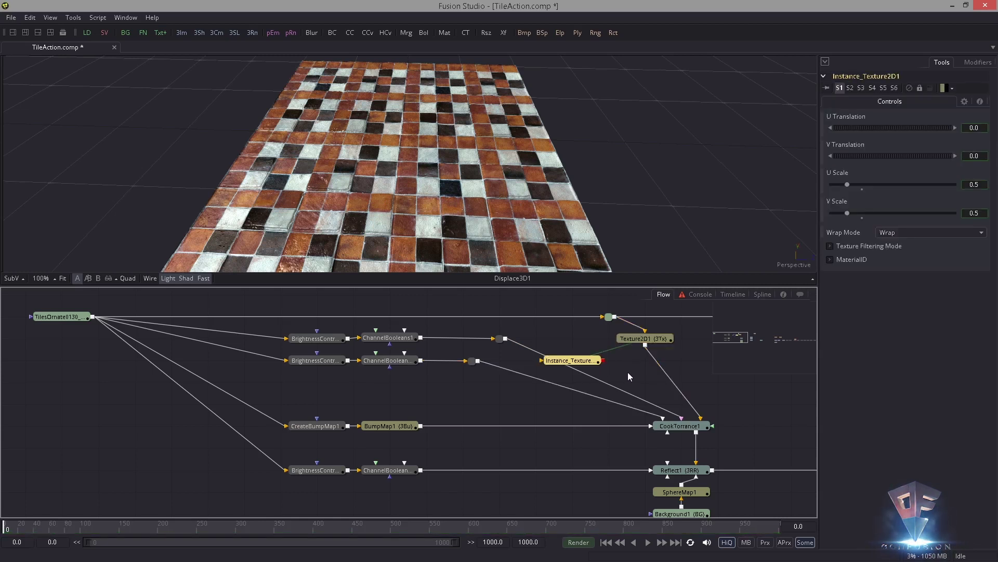
pyautogui.click(623, 372)
pyautogui.hotkey('ctrl', 'shift', 'v')
pyautogui.moveTo(612, 361); pyautogui.dragTo(574, 361)
pyautogui.moveTo(573, 383); pyautogui.dragTo(572, 377)
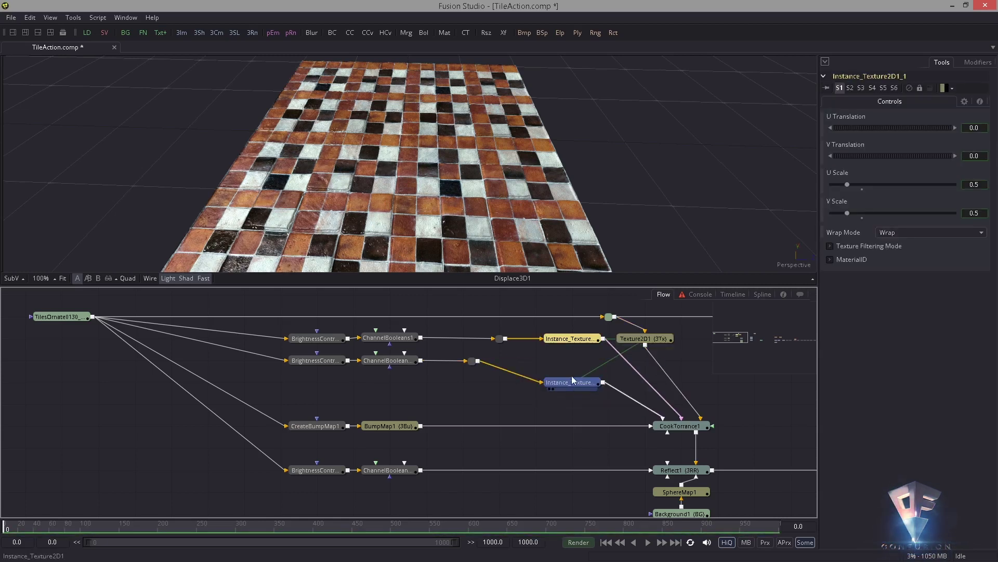
# Stack the two Texture2D1 instances neatly between the routers and CookTorrance1.
pyautogui.moveTo(572, 339); pyautogui.dragTo(572, 360)
pyautogui.moveTo(558, 407); pyautogui.dragTo(588, 387)
pyautogui.click(676, 319)
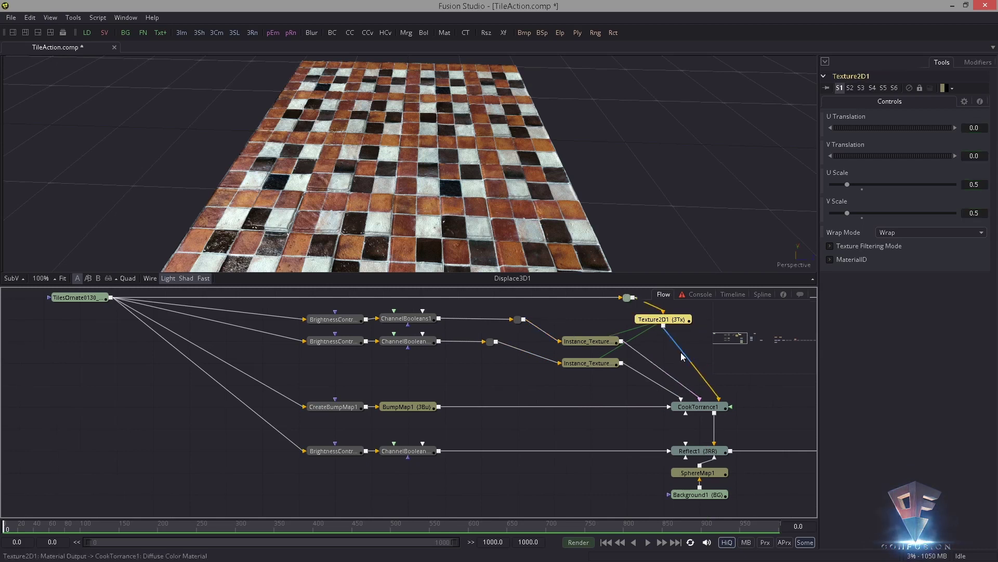
pyautogui.click(507, 387)
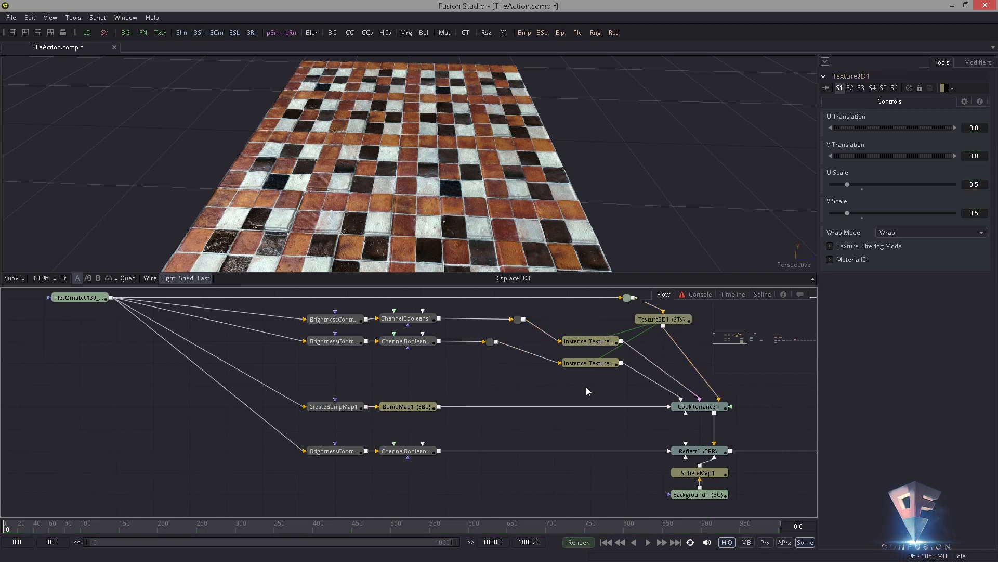
# Try adding a pasted copy of Texture2D1 to the bump map branch.
pyautogui.hotkey('ctrl', 'v')
pyautogui.moveTo(529, 389); pyautogui.dragTo(517, 412)
pyautogui.moveTo(420, 412); pyautogui.dragTo(352, 325)
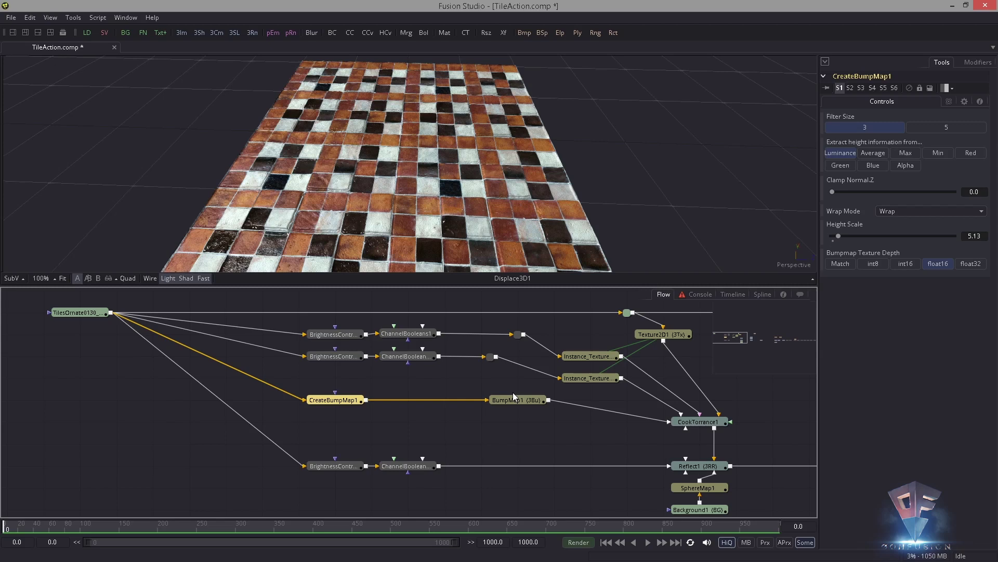
# Place BumpMap1 close to CreateBumpMap1 and insert a Texture Transform node between it and CookTorrance1.
pyautogui.moveTo(513, 397); pyautogui.dragTo(410, 400)
pyautogui.hotkey('ctrl', 'space')
pyautogui.write('t')
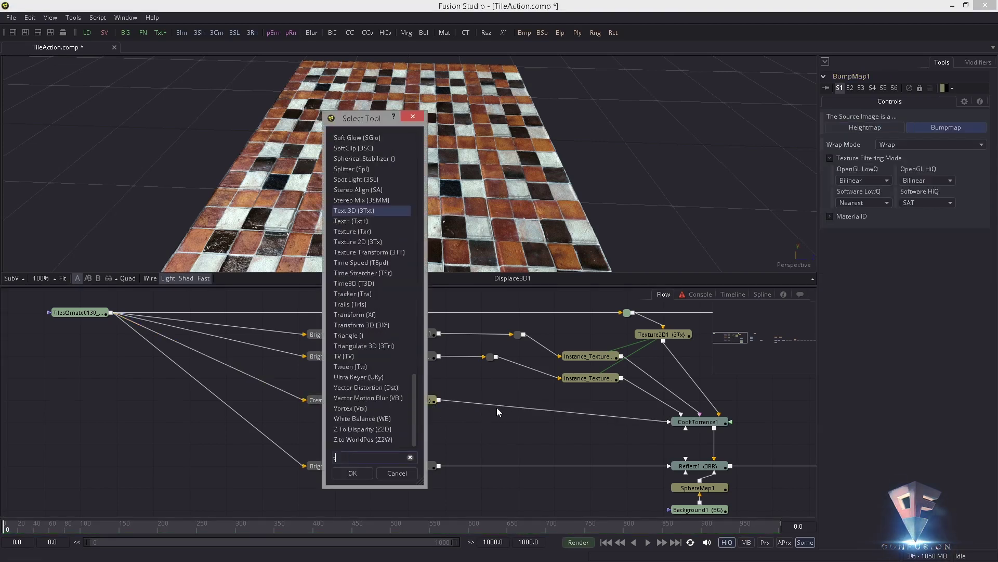
pyautogui.write('ex')
pyautogui.click(343, 210)
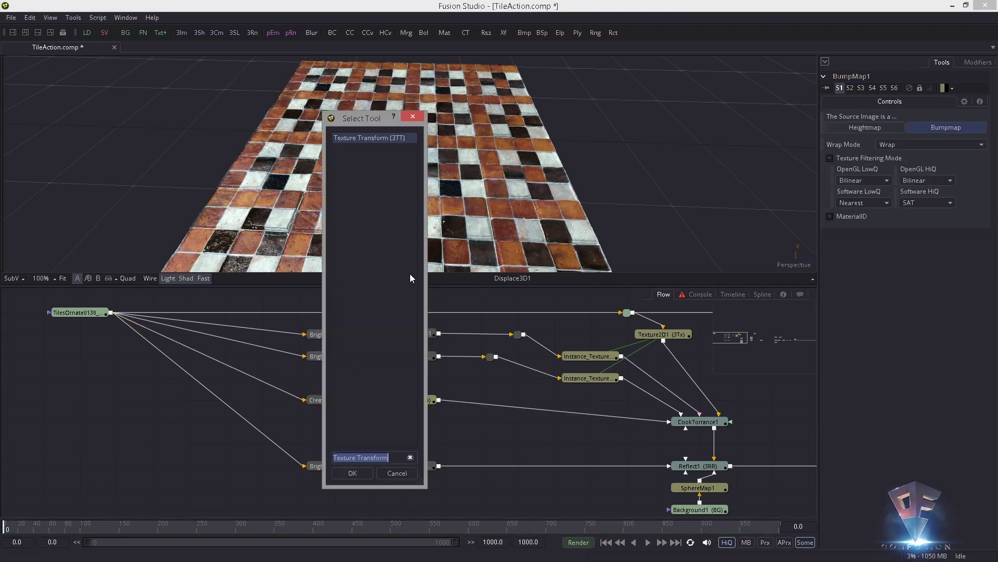
pyautogui.click(352, 473)
pyautogui.moveTo(468, 424); pyautogui.dragTo(599, 402)
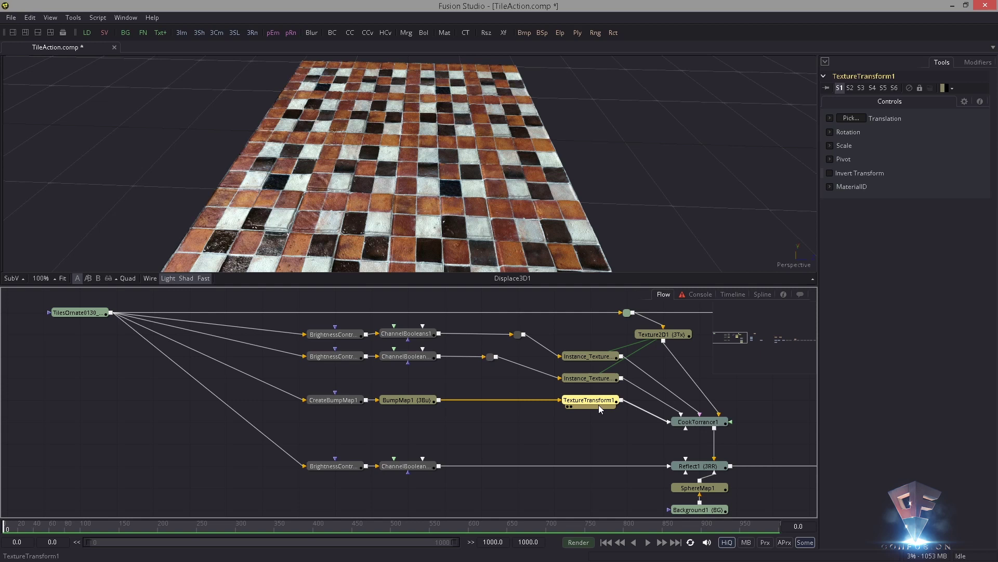
# Set both the U Scale and V Scale of TextureTransform1 to 0.5, matching Texture2D1.
pyautogui.click(831, 146)
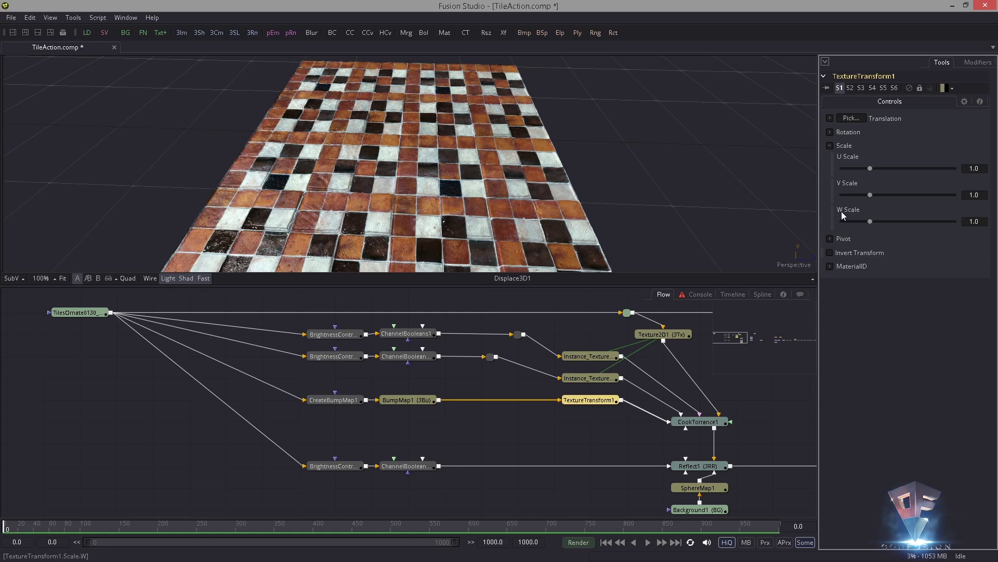
pyautogui.click(660, 334)
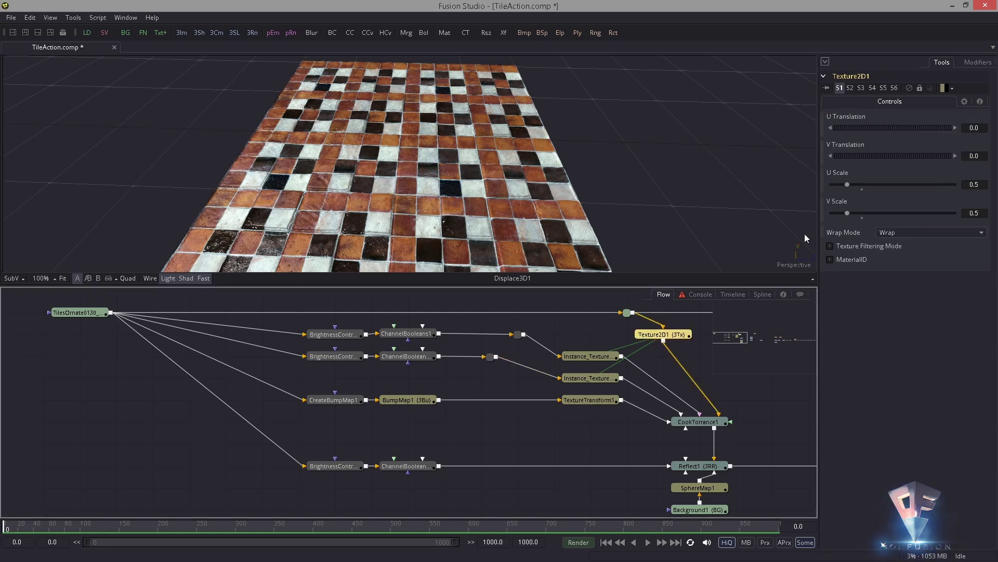
pyautogui.click(589, 399)
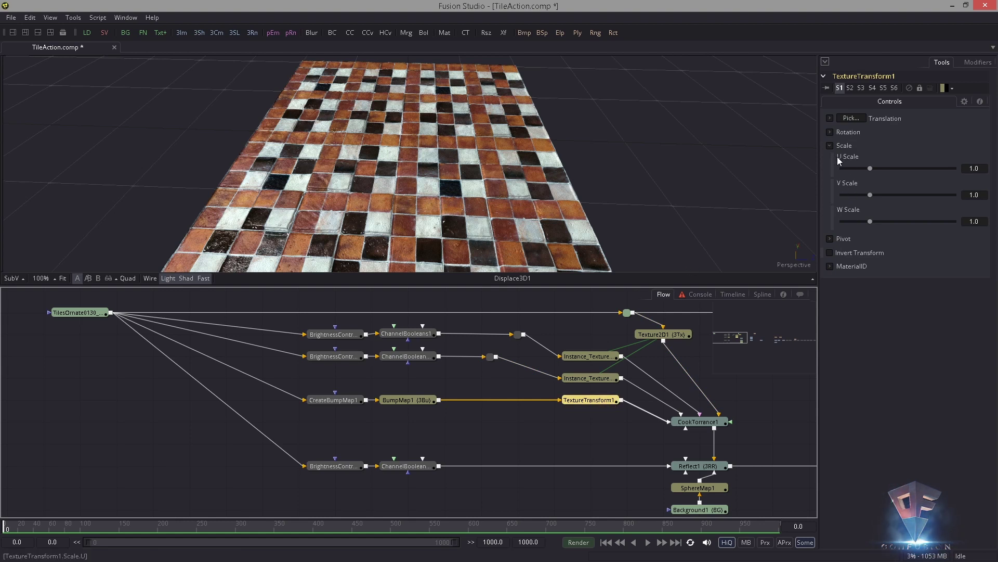
pyautogui.click(974, 168)
pyautogui.write('0.0')
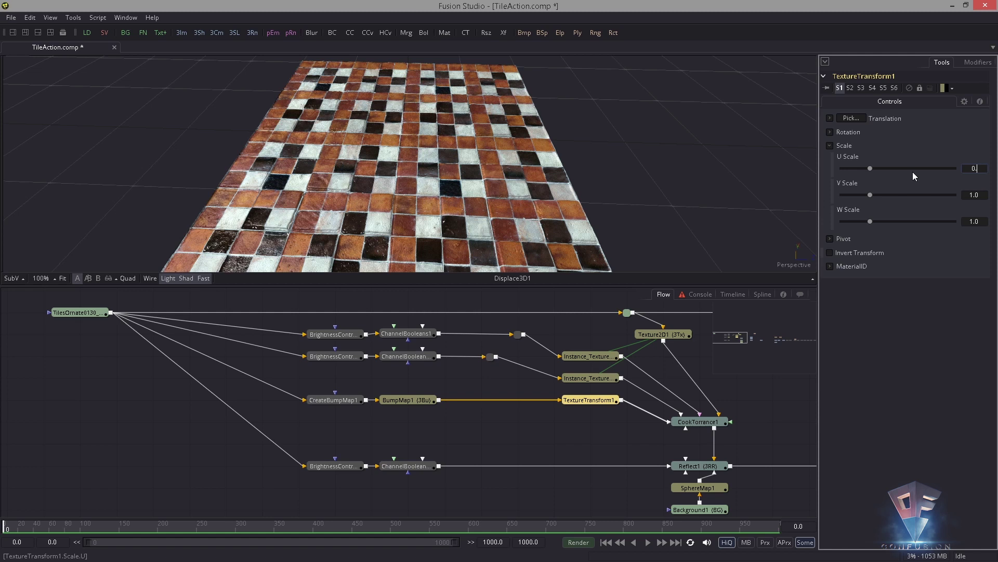
pyautogui.write('5')
pyautogui.press('Tab')
pyautogui.write('0.05')
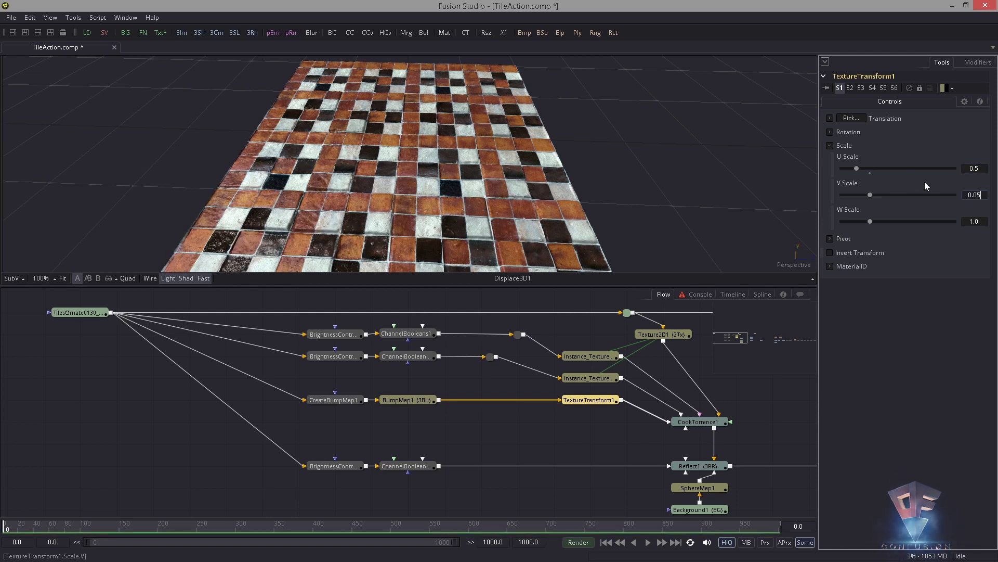
pyautogui.write('5')
pyautogui.press('Tab')
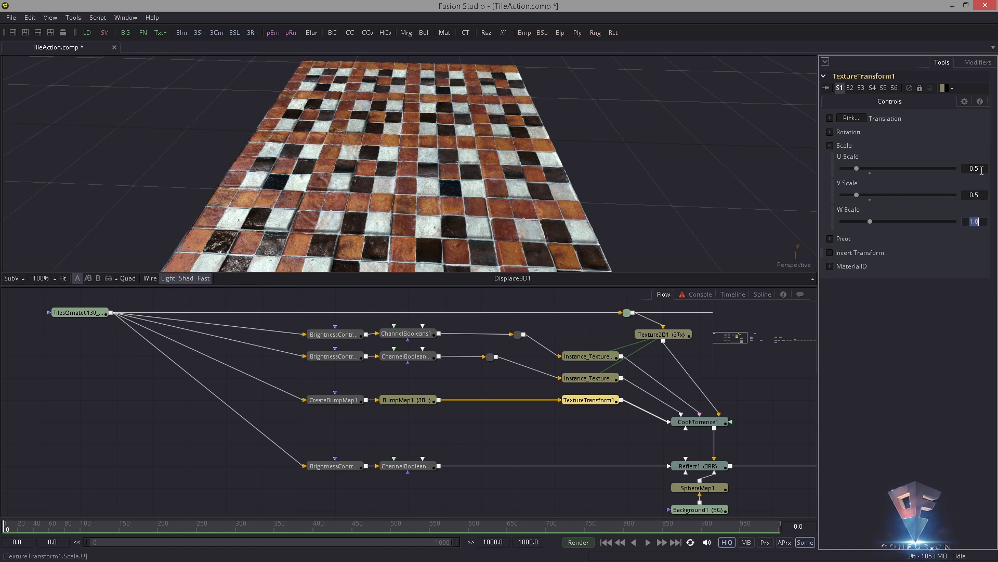
# Compare the scale settings of Texture2D1 and TextureTransform1, and examine the bump detail on the tile plane.
pyautogui.click(663, 334)
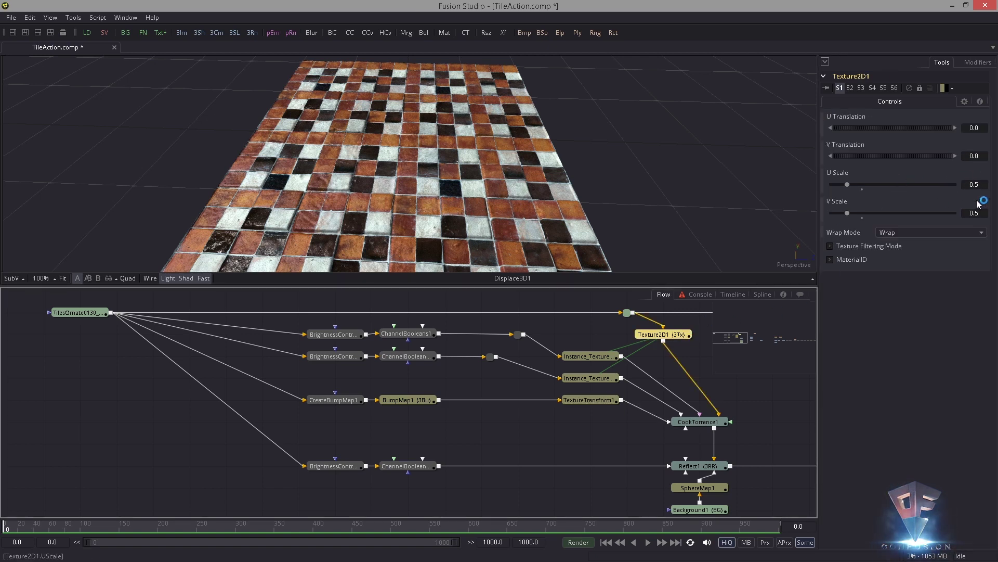
pyautogui.click(611, 347)
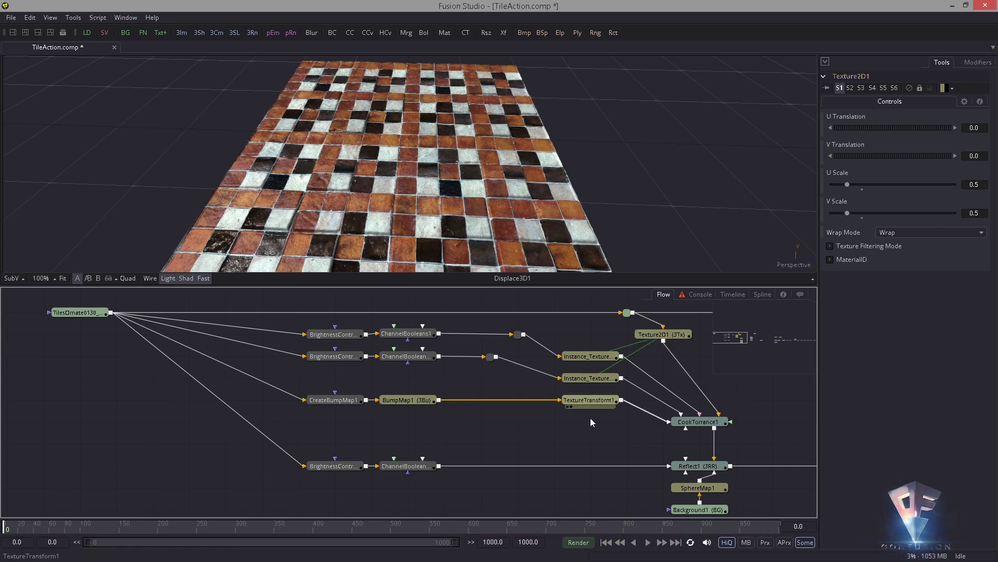
pyautogui.click(603, 400)
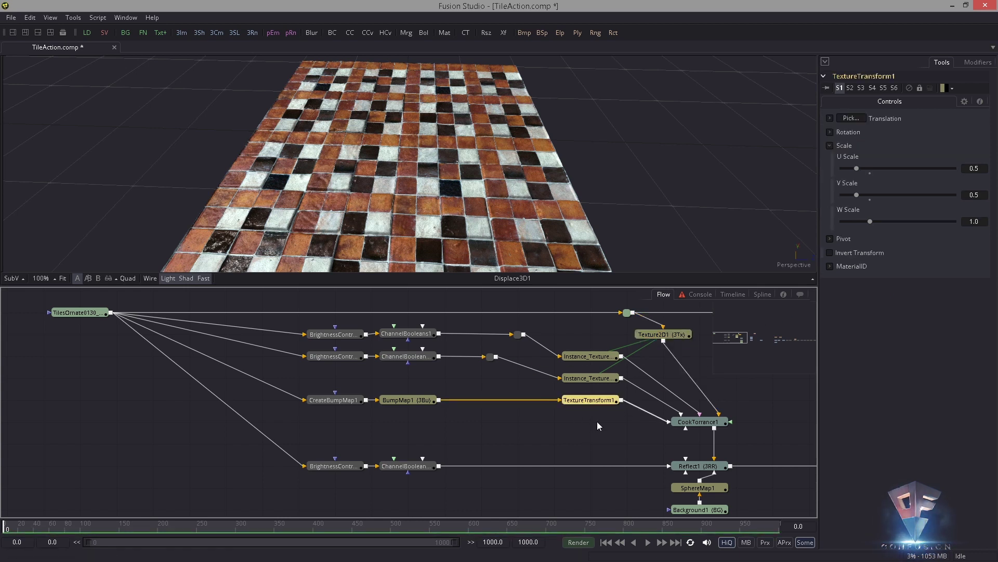
pyautogui.moveTo(636, 380); pyautogui.dragTo(575, 379)
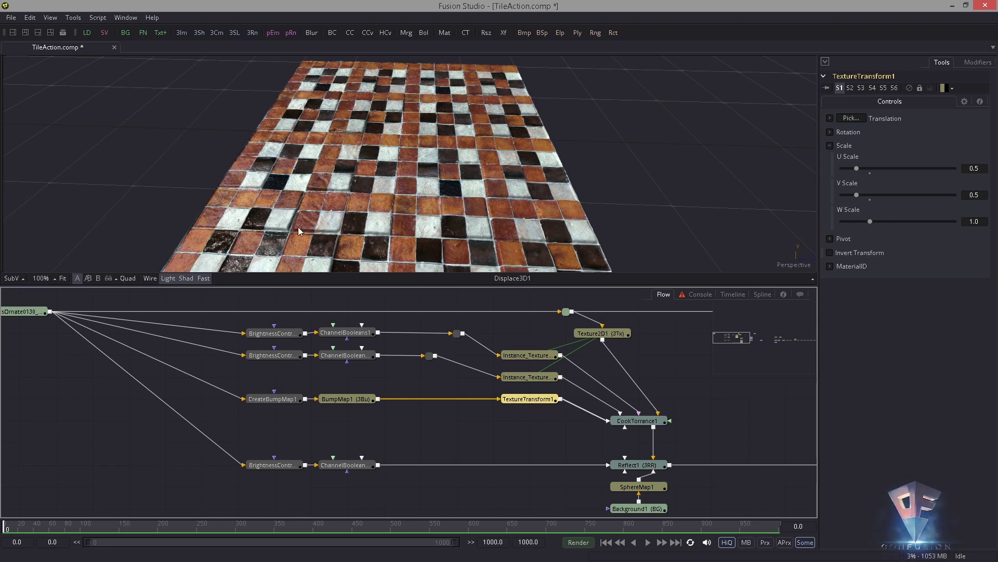
pyautogui.moveTo(299, 229); pyautogui.dragTo(366, 162)
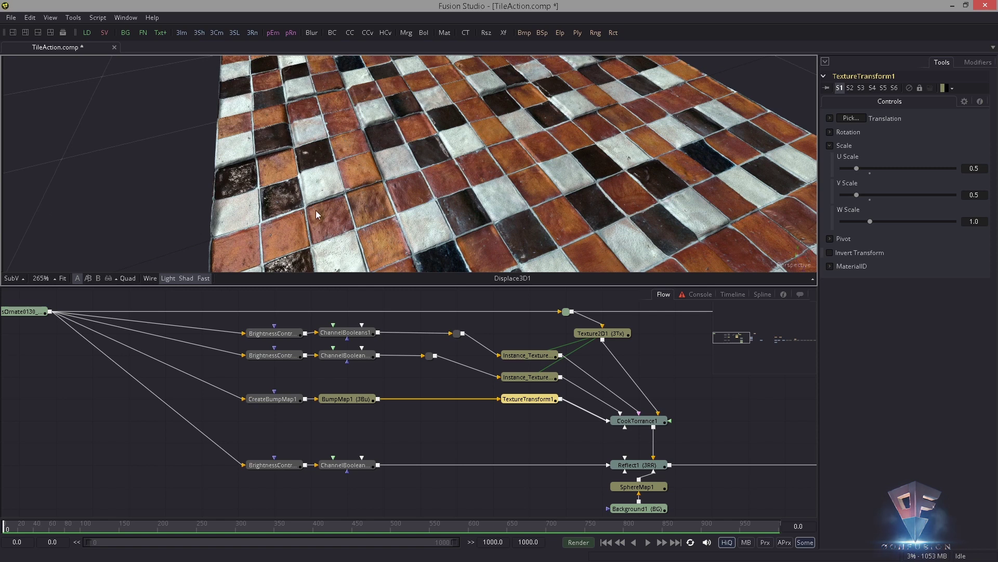
pyautogui.moveTo(452, 212); pyautogui.dragTo(411, 218)
pyautogui.moveTo(656, 359); pyautogui.dragTo(653, 354)
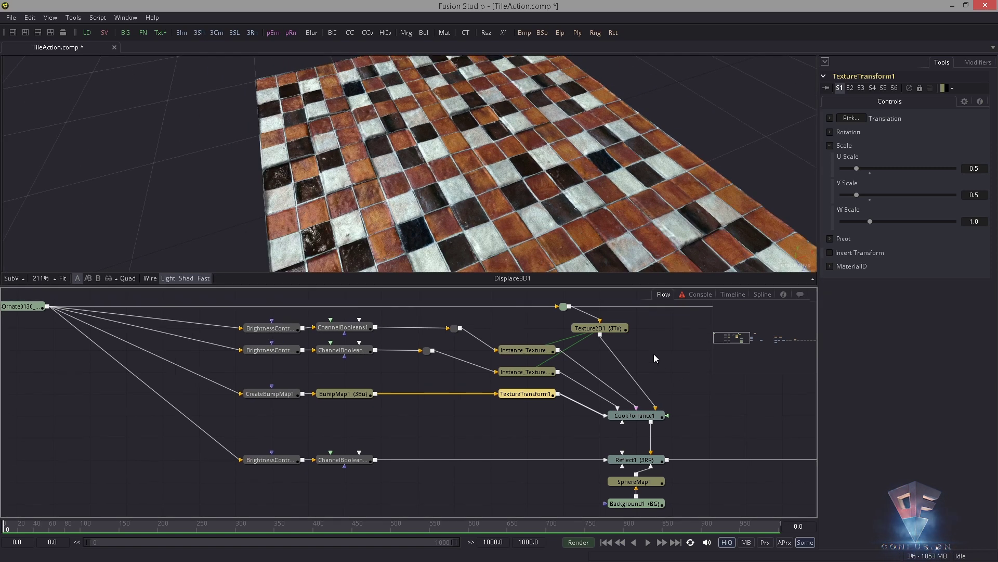
# Paste another instance of Texture2D1 and insert it between the lowest ChannelBooleans node and Reflect1.
pyautogui.click(523, 437)
pyautogui.click(606, 329)
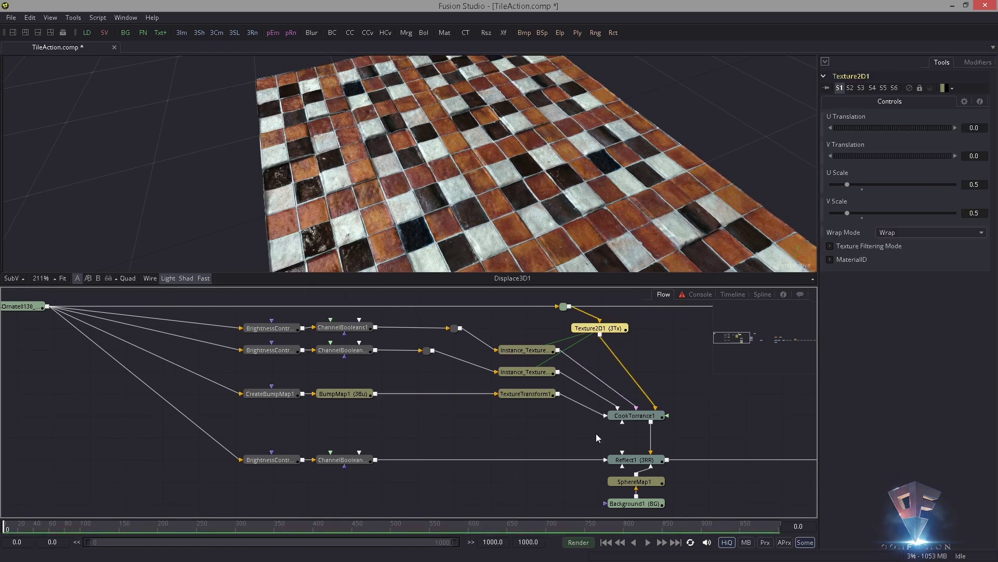
pyautogui.click(505, 432)
pyautogui.hotkey('ctrl', 'shift', 'v')
pyautogui.moveTo(528, 437); pyautogui.dragTo(526, 461)
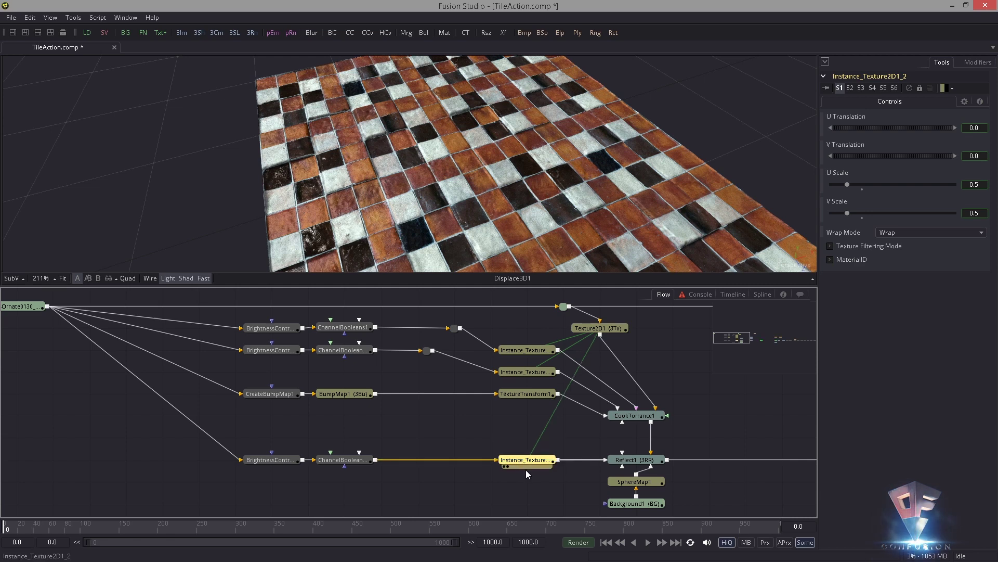
pyautogui.click(527, 471)
pyautogui.click(517, 458)
# Add a Transform node near Shape3D1 below the displacement connection, and switch to the two-viewer layout.
pyautogui.moveTo(598, 398); pyautogui.dragTo(540, 410)
pyautogui.scroll(-3, 541, 409)
pyautogui.moveTo(394, 383); pyautogui.dragTo(316, 387)
pyautogui.moveTo(705, 400); pyautogui.dragTo(607, 366)
pyautogui.scroll(2, 513, 370)
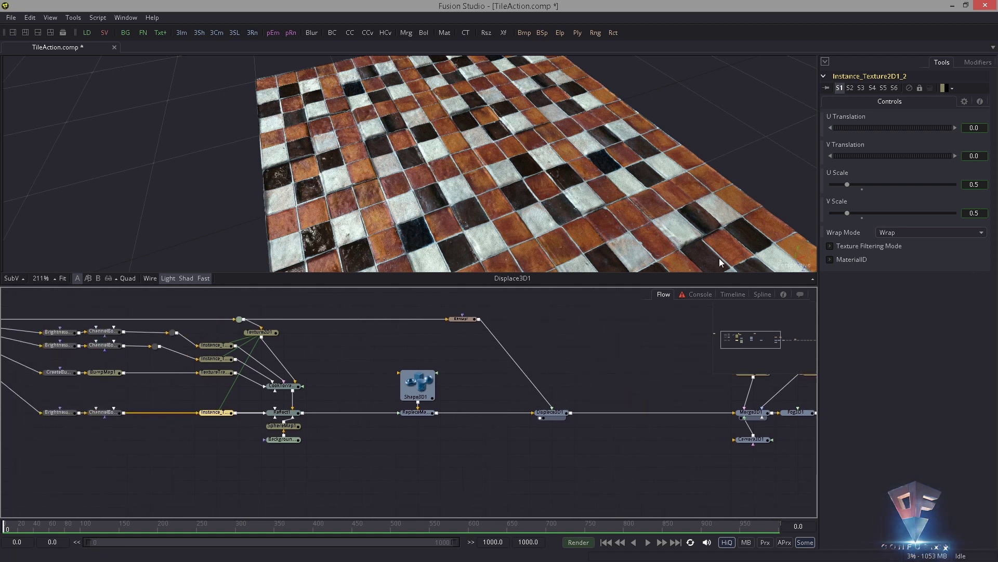
pyautogui.moveTo(562, 328); pyautogui.dragTo(639, 354)
pyautogui.hotkey('ctrl', 'space')
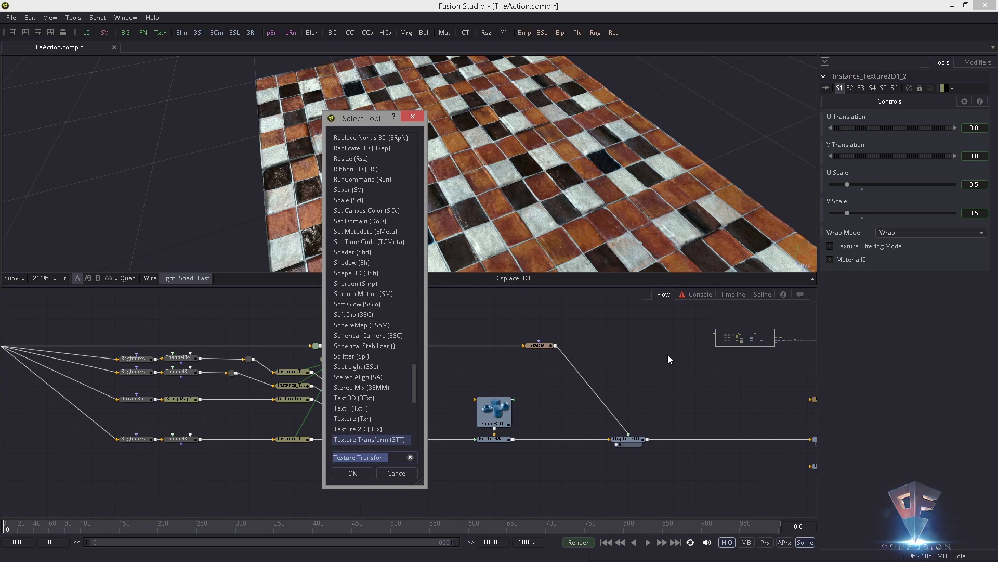
pyautogui.write('tran')
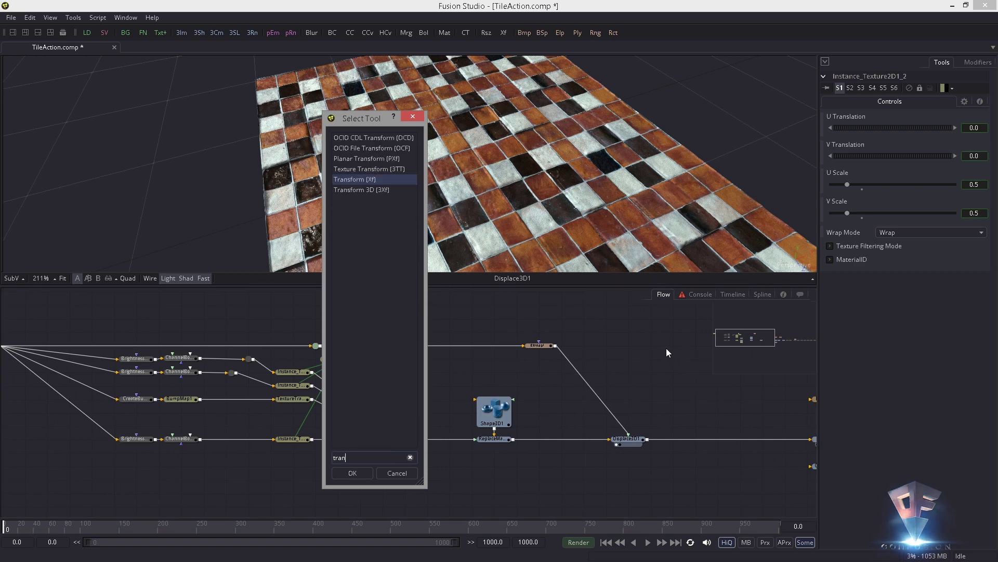
pyautogui.press('Return')
pyautogui.moveTo(632, 422); pyautogui.dragTo(541, 407)
pyautogui.click(47, 34)
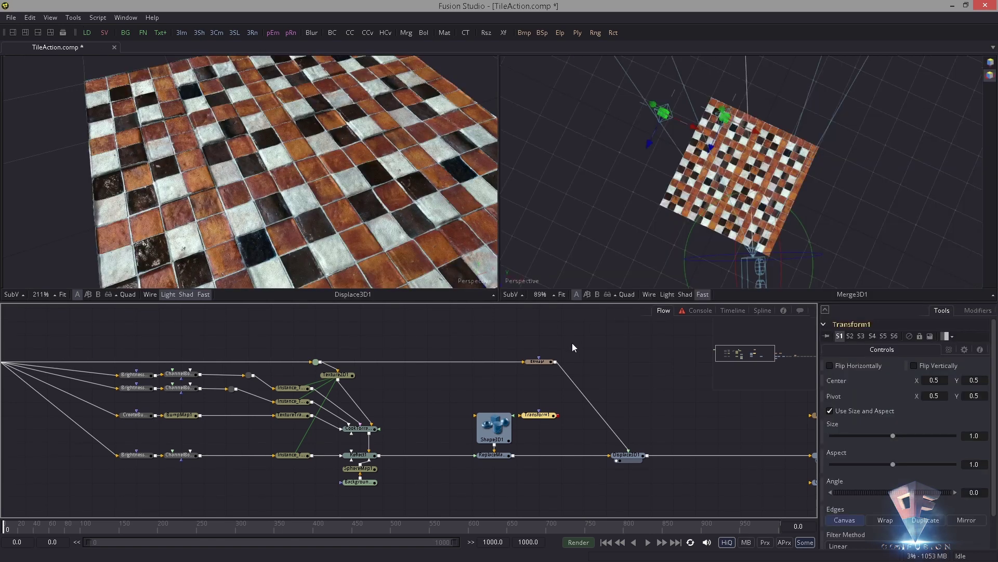
# Insert Transform1 between Bitmap1 and Displace3D1, show it in the second viewer, and place it above Displace3D1.
pyautogui.moveTo(535, 417); pyautogui.dragTo(592, 403)
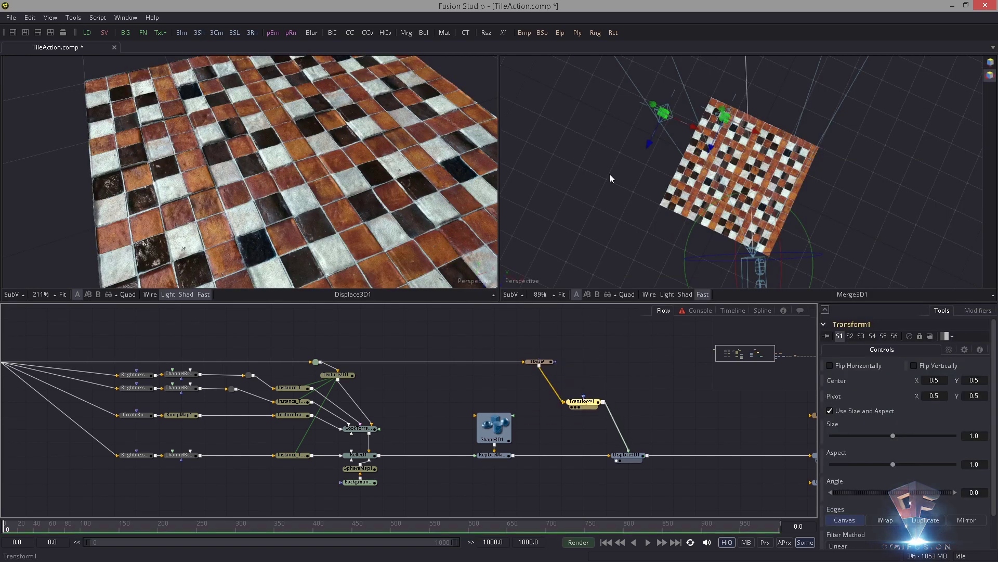
pyautogui.press('2')
pyautogui.scroll(3, 605, 363)
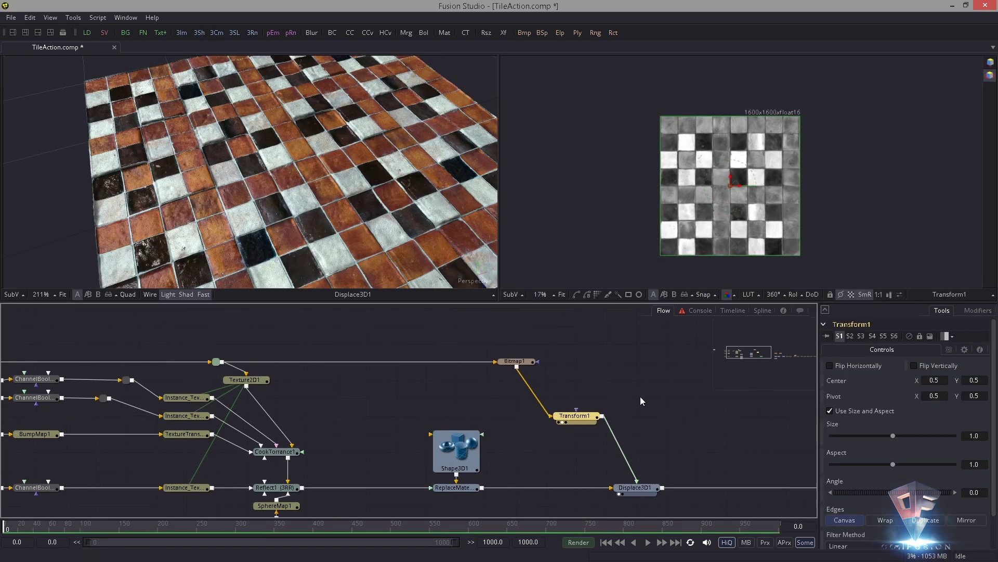
pyautogui.moveTo(589, 415); pyautogui.dragTo(664, 357)
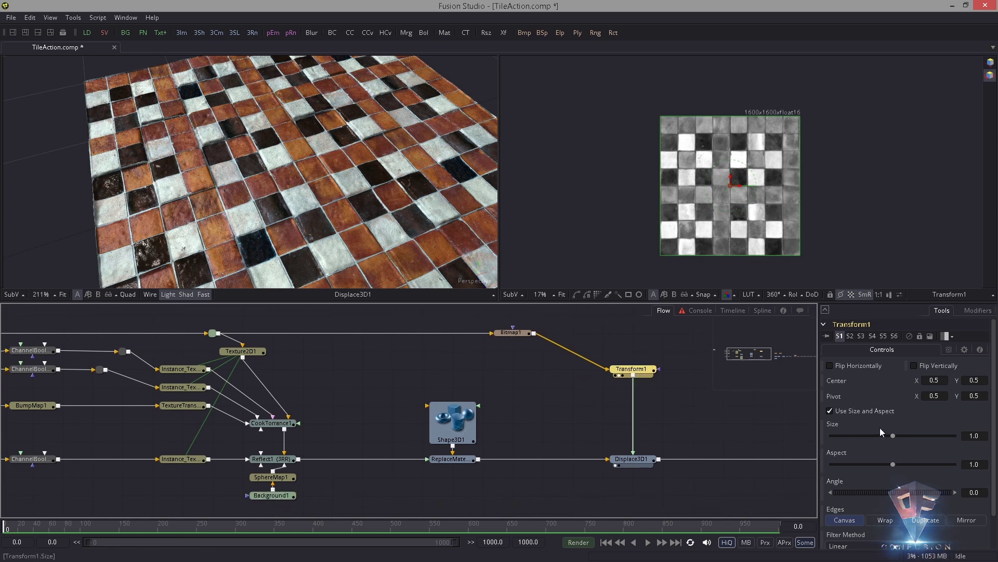
# Set Transform1's Size to 0.5 and move its node level with Bitmap1.
pyautogui.click(974, 435)
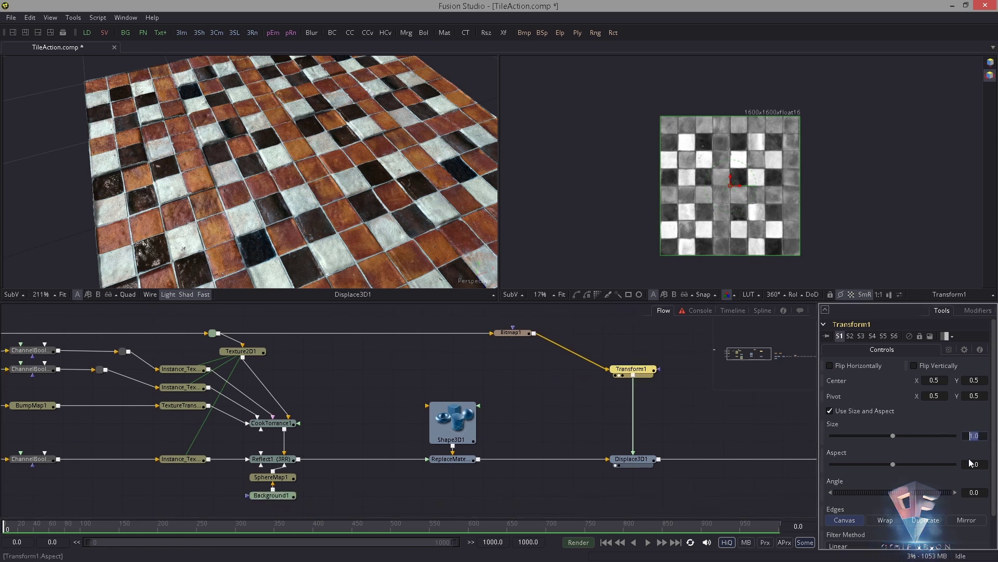
pyautogui.write('0.5')
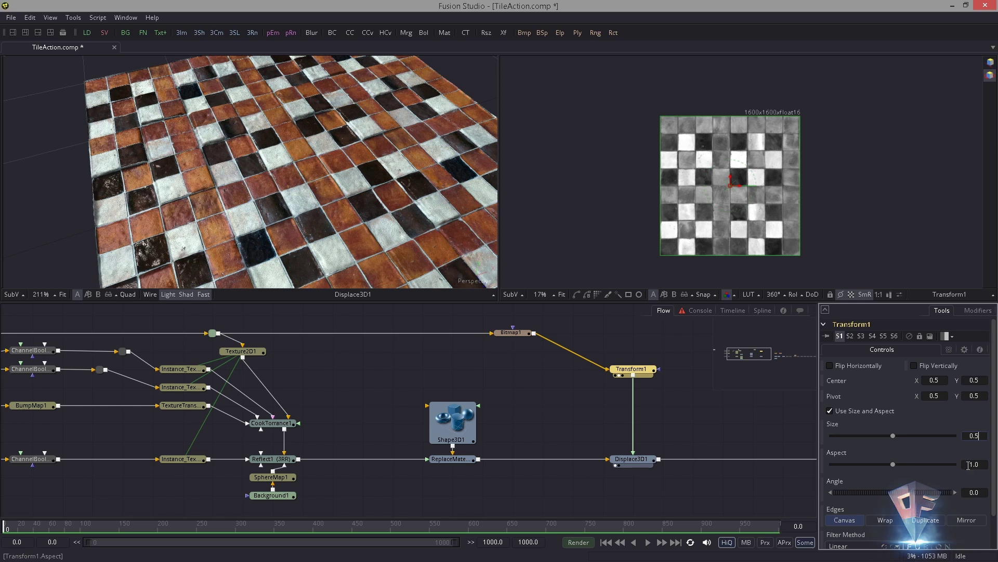
pyautogui.press('Tab')
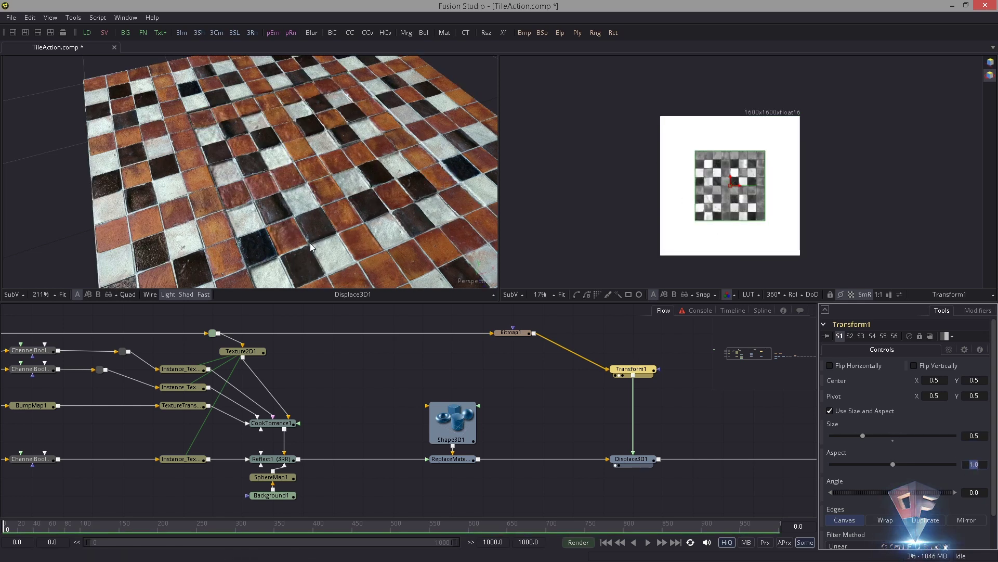
pyautogui.moveTo(645, 368); pyautogui.dragTo(645, 333)
# Disconnect Texture2D1 from the diffuse input of CookTorrance1 and examine the untextured displaced plane.
pyautogui.moveTo(446, 381); pyautogui.dragTo(632, 383)
pyautogui.scroll(-3, 632, 383)
pyautogui.scroll(-1, 633, 383)
pyautogui.moveTo(457, 413); pyautogui.dragTo(491, 434)
pyautogui.scroll(6, 530, 426)
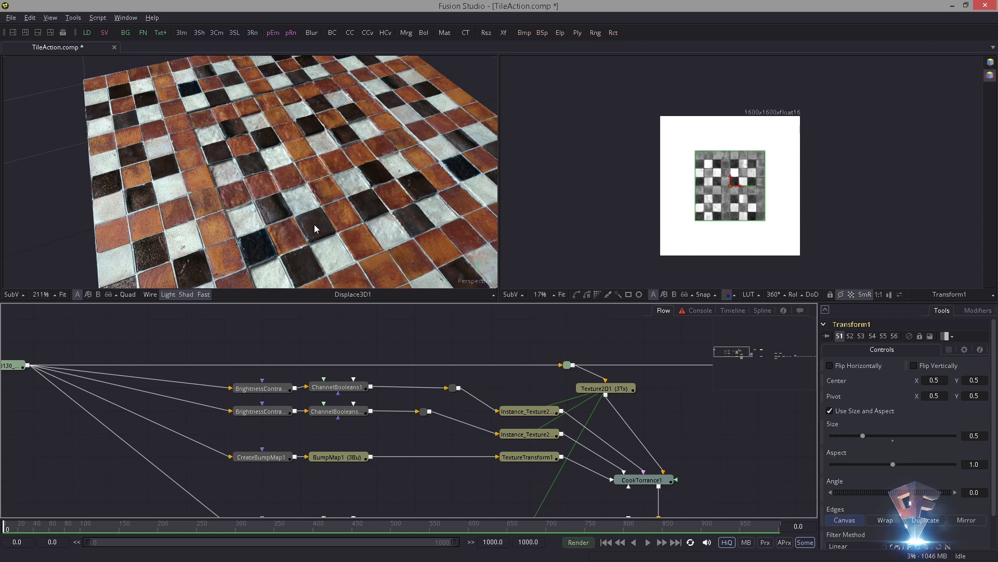
pyautogui.moveTo(673, 369); pyautogui.dragTo(556, 367)
pyautogui.click(543, 462)
pyautogui.moveTo(296, 218); pyautogui.dragTo(323, 262)
pyautogui.scroll(-3, 419, 385)
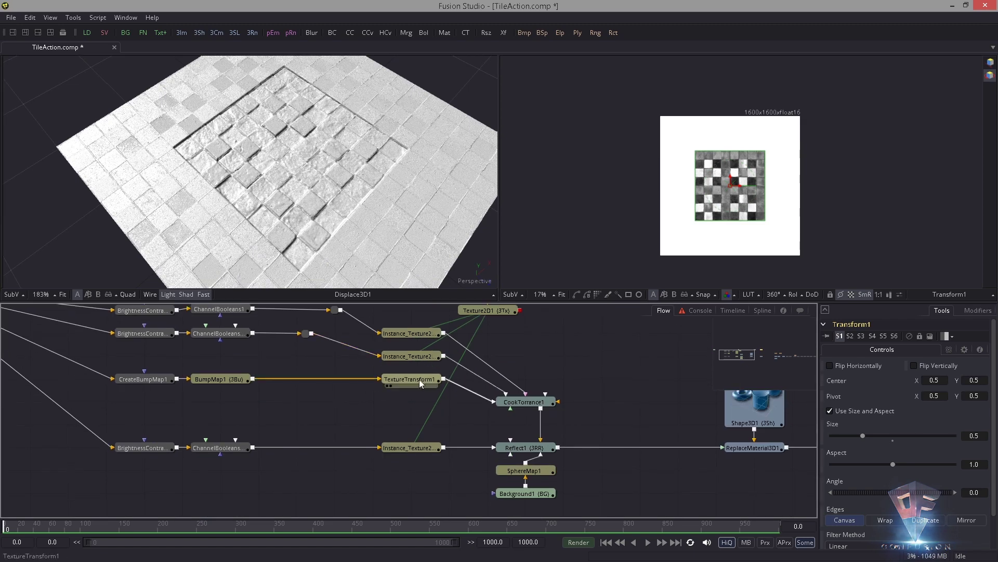
# Review the TextureTransform1 and BumpMap1 settings and try the Clamp wrap mode on BumpMap1.
pyautogui.click(408, 379)
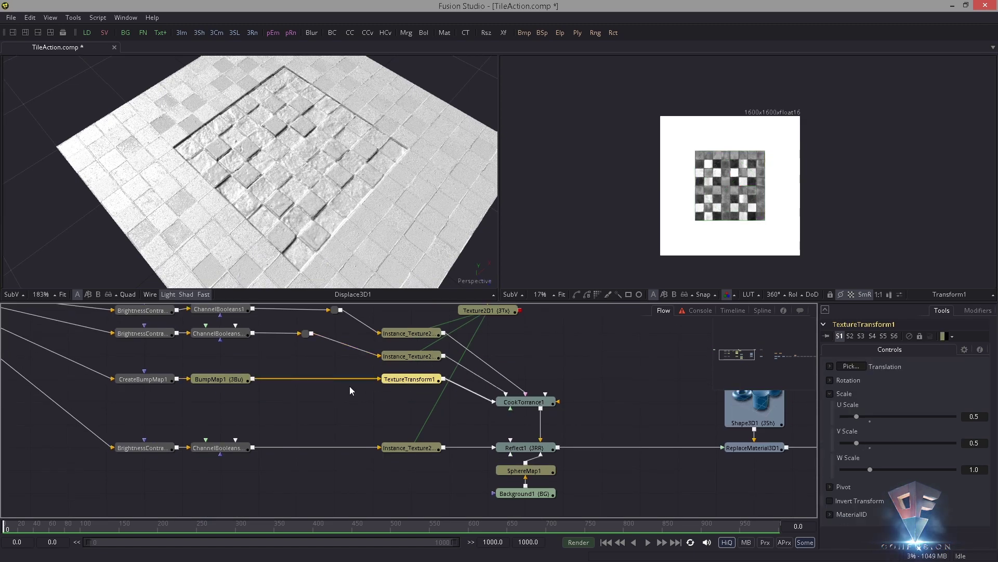
pyautogui.click(237, 380)
pyautogui.click(419, 383)
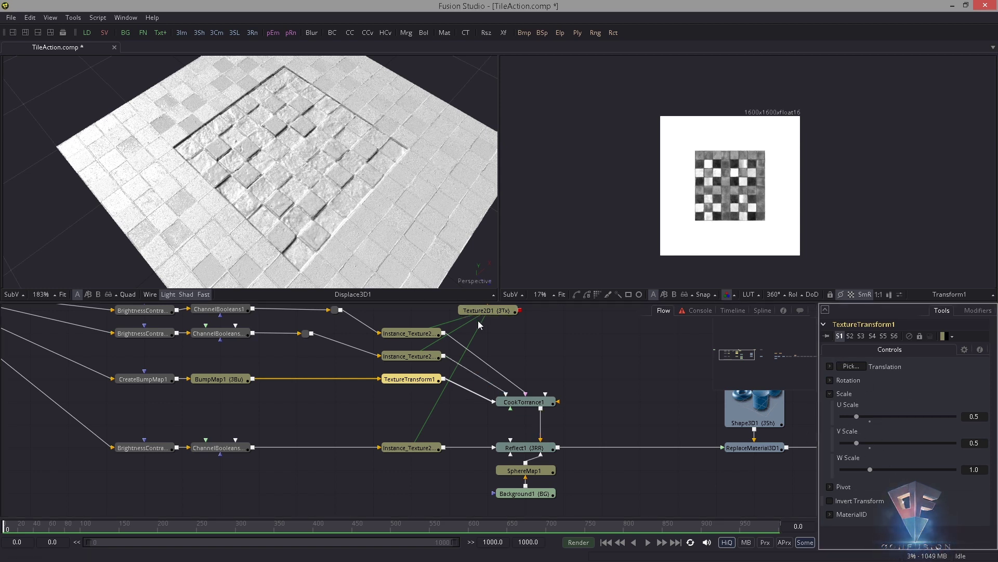
pyautogui.scroll(1, 479, 320)
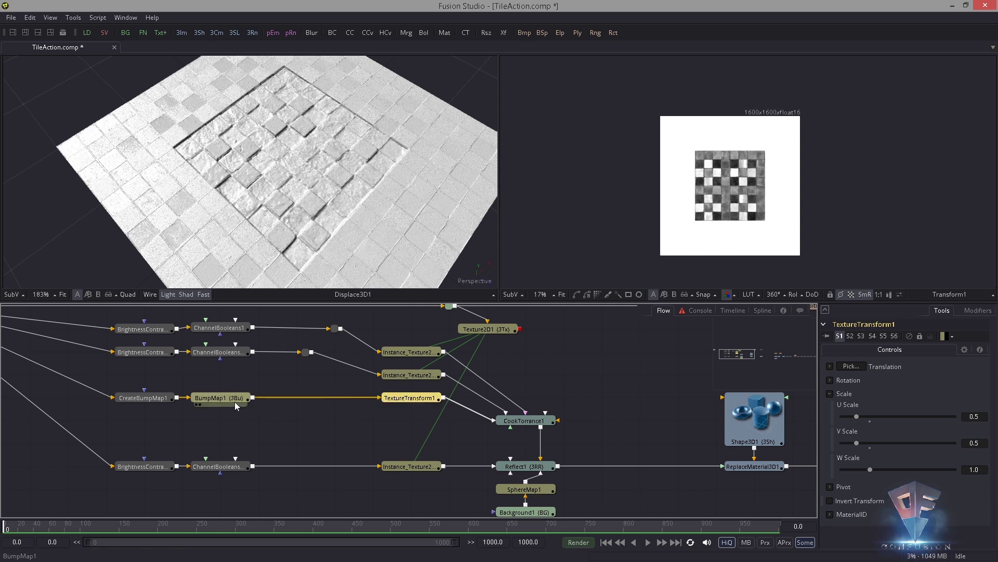
pyautogui.click(217, 404)
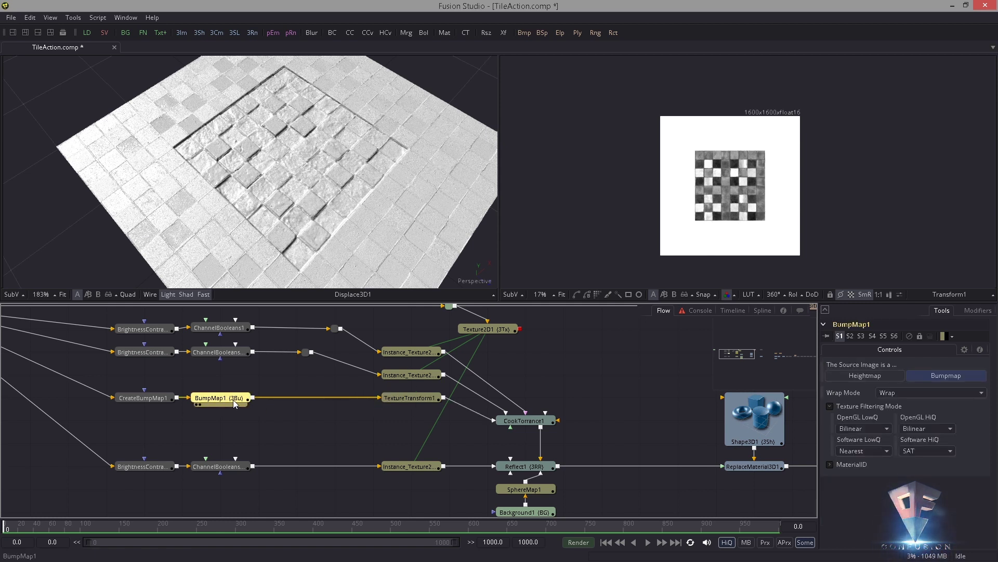
pyautogui.click(897, 392)
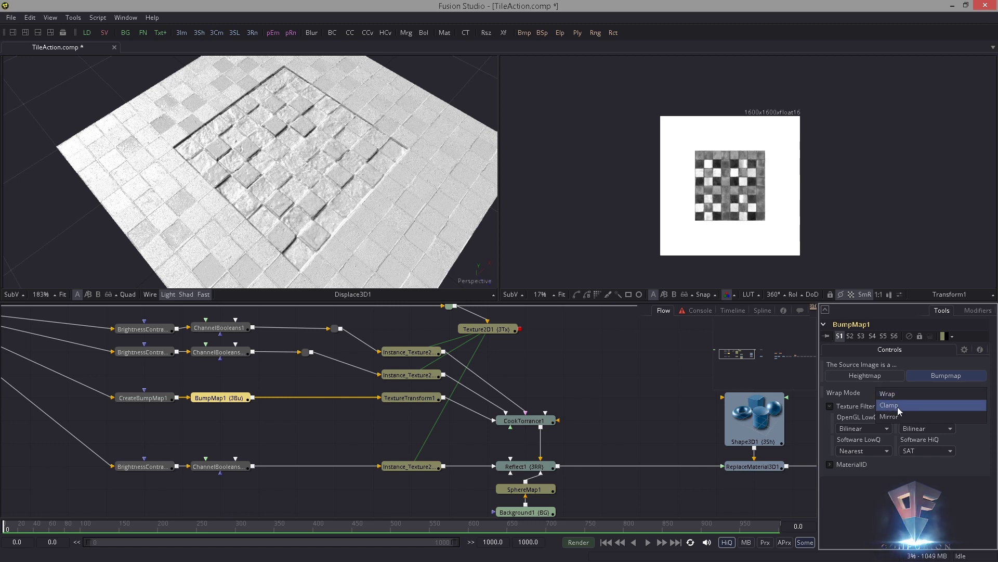
pyautogui.click(897, 407)
pyautogui.moveTo(281, 220); pyautogui.dragTo(345, 254)
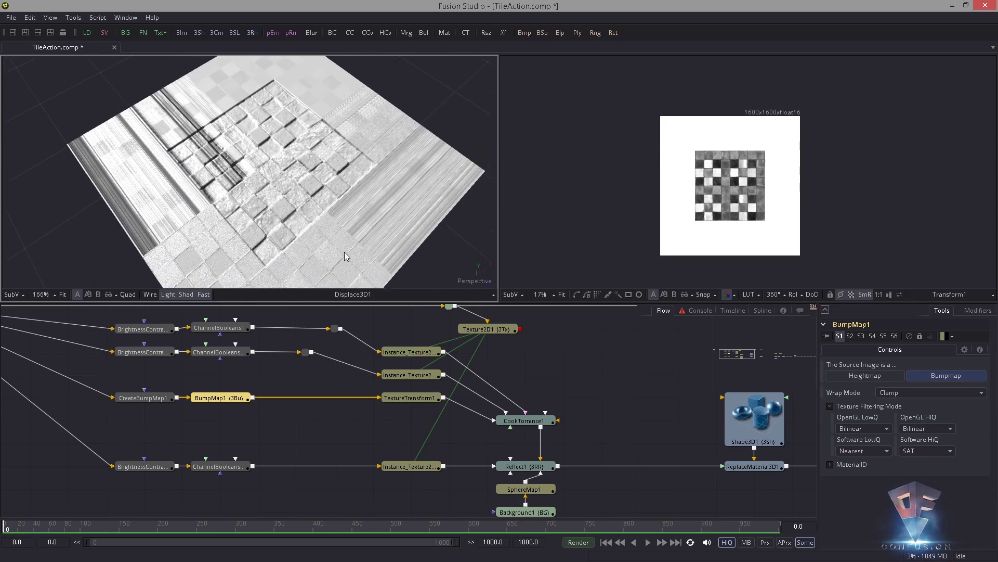
# Set the Wrap Mode of CreateBumpMap1 to Clamp.
pyautogui.click(162, 399)
pyautogui.click(900, 458)
pyautogui.click(912, 476)
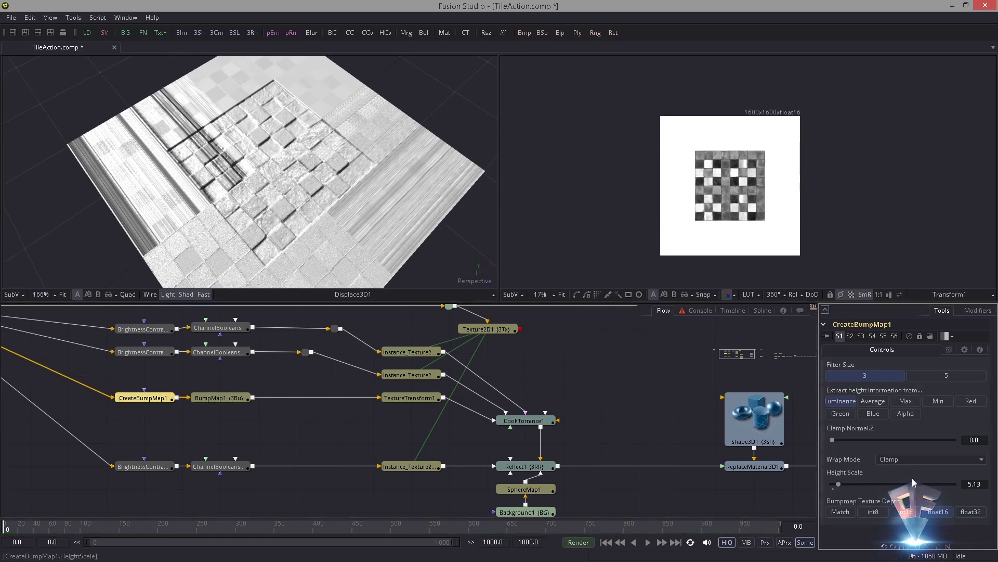
# Set the Wrap Mode of BumpMap1 back to Wrap.
pyautogui.click(219, 397)
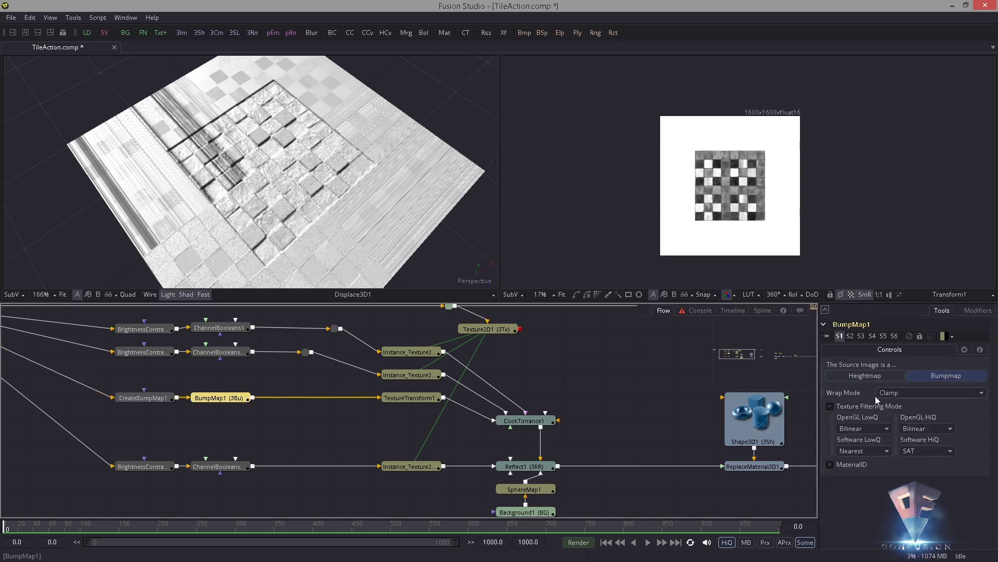
pyautogui.click(910, 392)
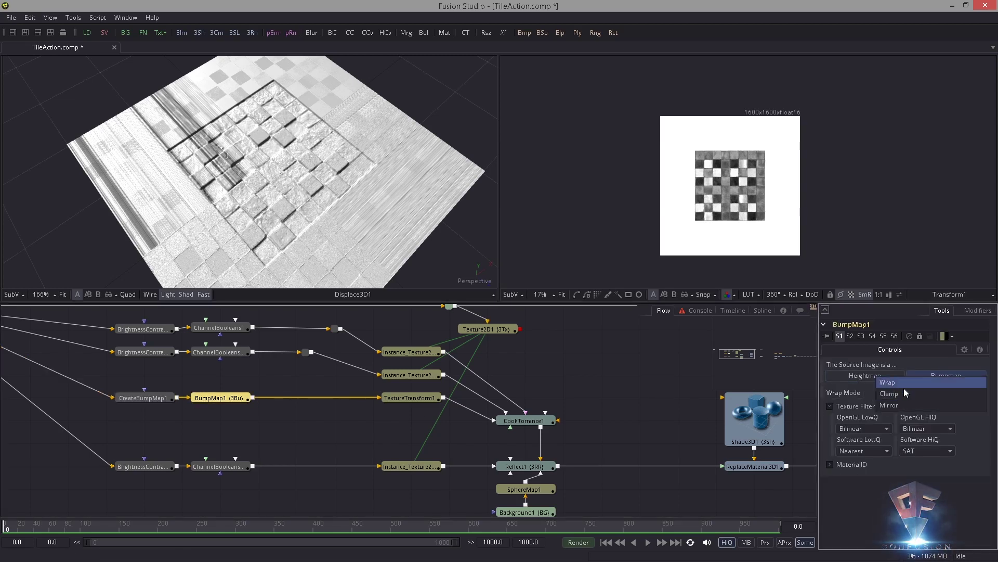
pyautogui.click(903, 388)
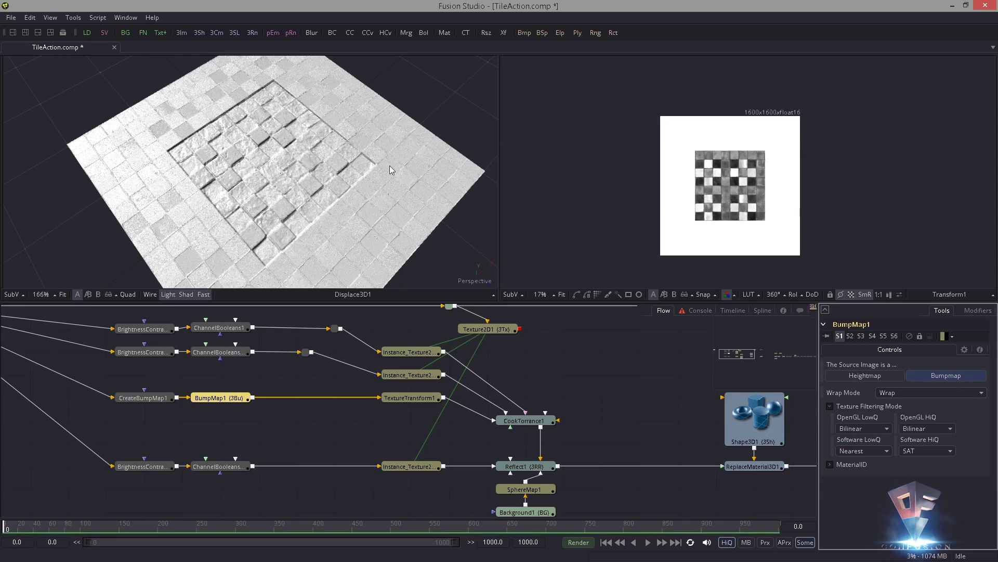
# Set the Edges option of Transform1 to Wrap and check the repeated displacement across the whole plane.
pyautogui.middleClick(641, 384)
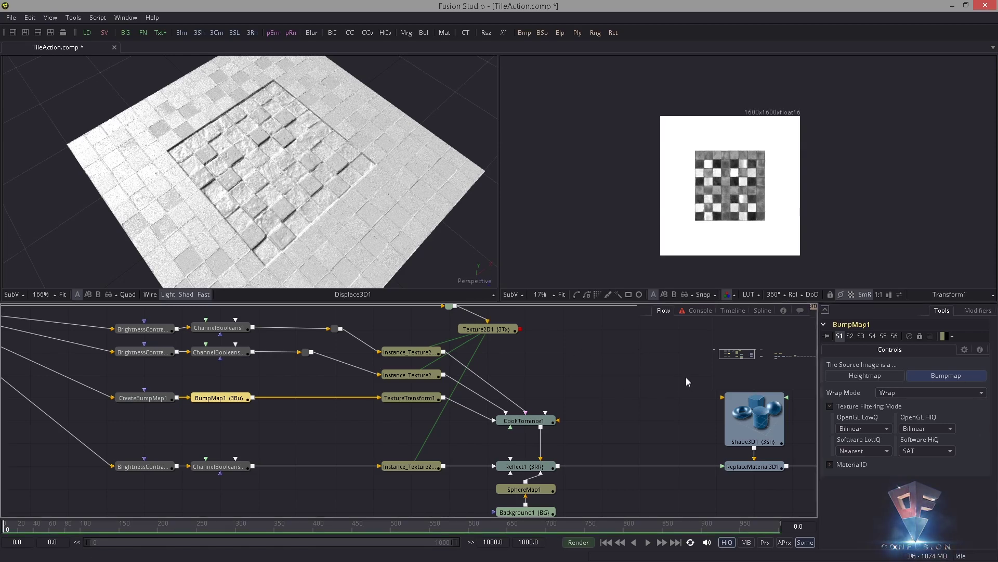
pyautogui.scroll(-3, 697, 366)
pyautogui.moveTo(704, 359); pyautogui.dragTo(396, 375)
pyautogui.moveTo(691, 396); pyautogui.dragTo(637, 412)
pyautogui.scroll(2, 695, 404)
pyautogui.click(546, 481)
pyautogui.click(551, 339)
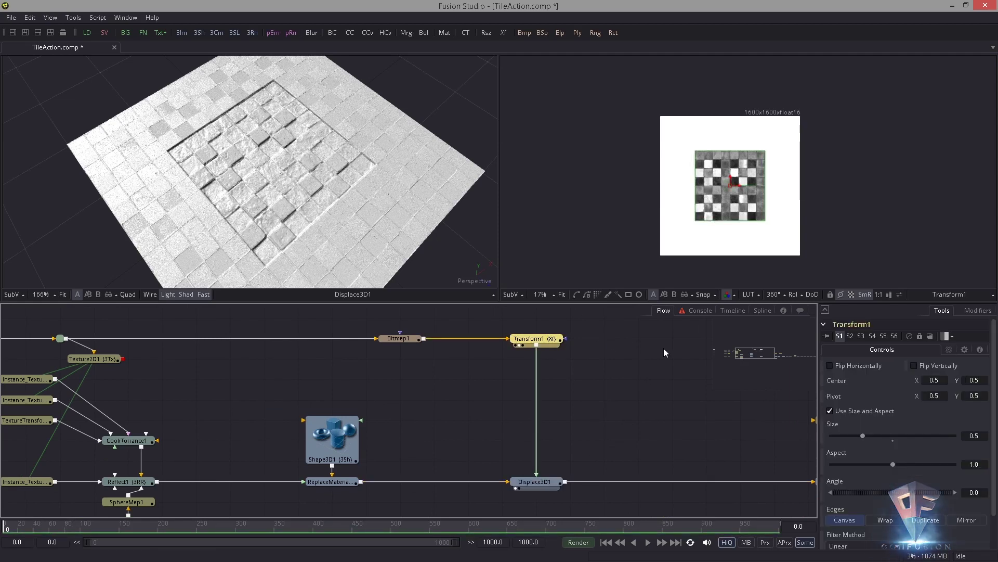
pyautogui.scroll(-4, 837, 481)
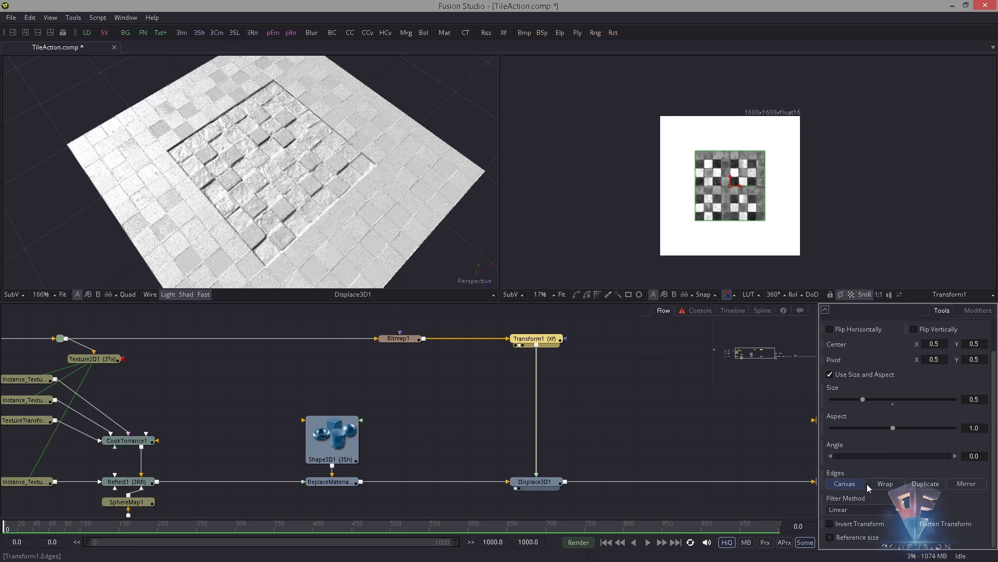
pyautogui.click(882, 484)
pyautogui.moveTo(284, 212); pyautogui.dragTo(366, 217)
pyautogui.scroll(4, 315, 209)
pyautogui.scroll(-4, 366, 217)
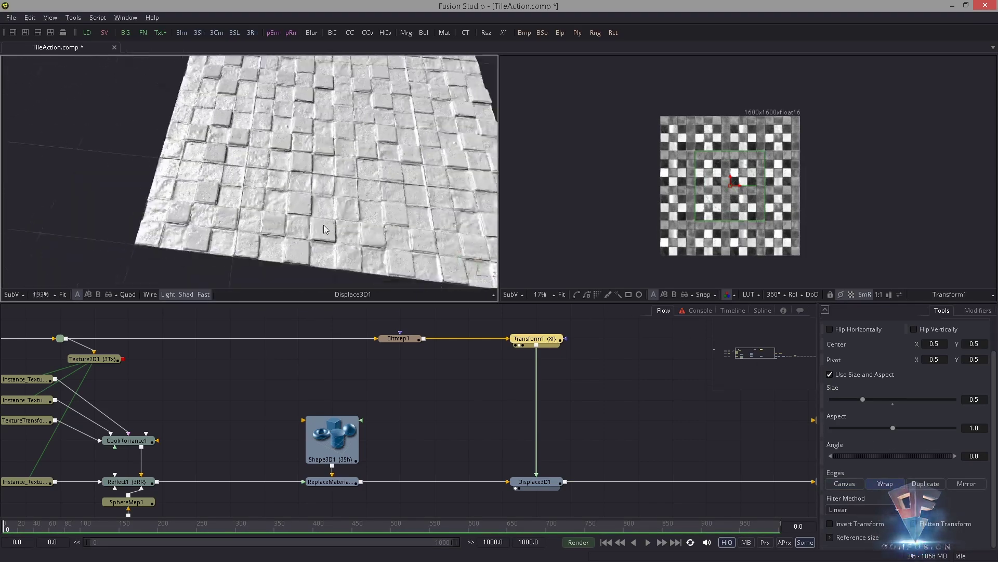
pyautogui.scroll(2, 753, 224)
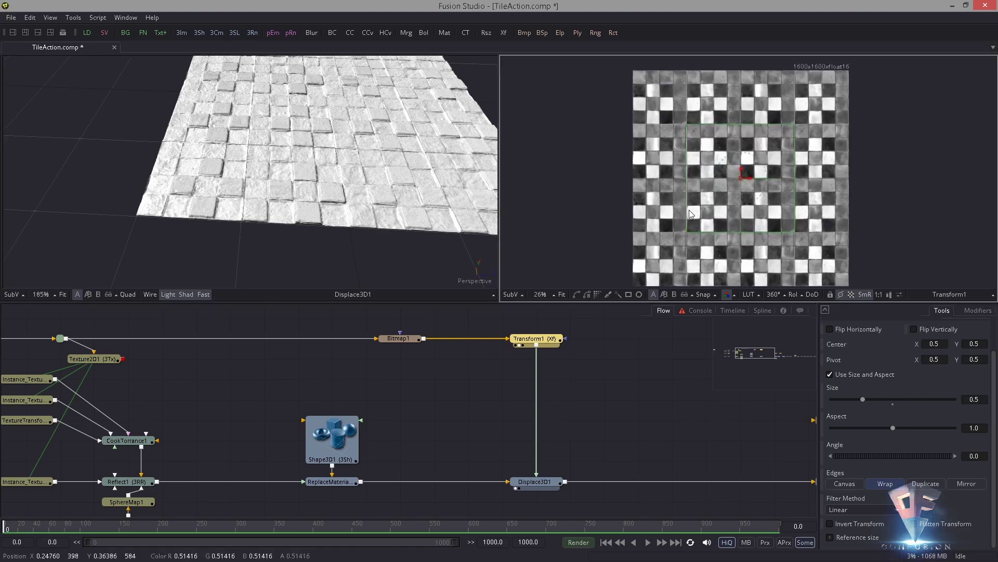
pyautogui.moveTo(266, 196); pyautogui.dragTo(285, 246)
# Preview the images in the Tiles folder and replace the loader's clip with MarbleTilesFloor0010_1_L.jpg.
pyautogui.moveTo(508, 418); pyautogui.dragTo(582, 408)
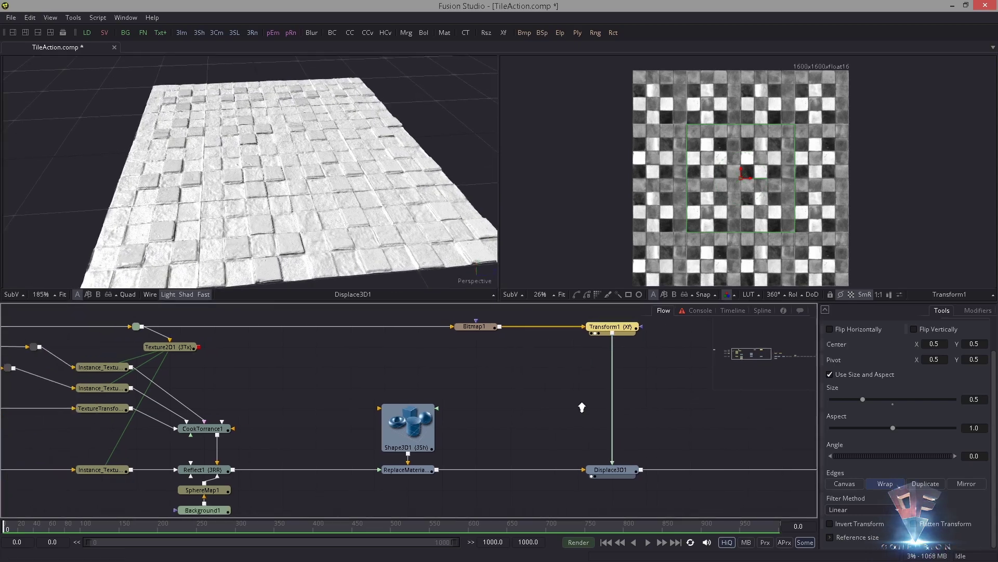
pyautogui.scroll(-4, 582, 408)
pyautogui.moveTo(248, 397); pyautogui.dragTo(444, 403)
pyautogui.scroll(3, 445, 404)
pyautogui.click(340, 360)
pyautogui.click(839, 357)
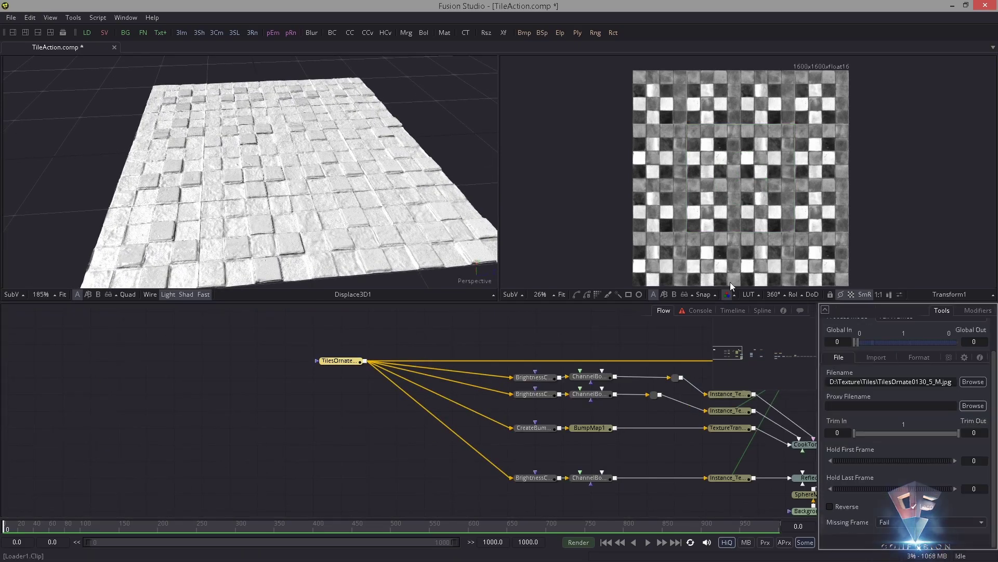
pyautogui.click(974, 319)
pyautogui.click(391, 334)
pyautogui.press('Down')
pyautogui.press('Down')
pyautogui.press('Down')
pyautogui.press('Down')
pyautogui.press('Down')
pyautogui.press('Down')
pyautogui.press('Down')
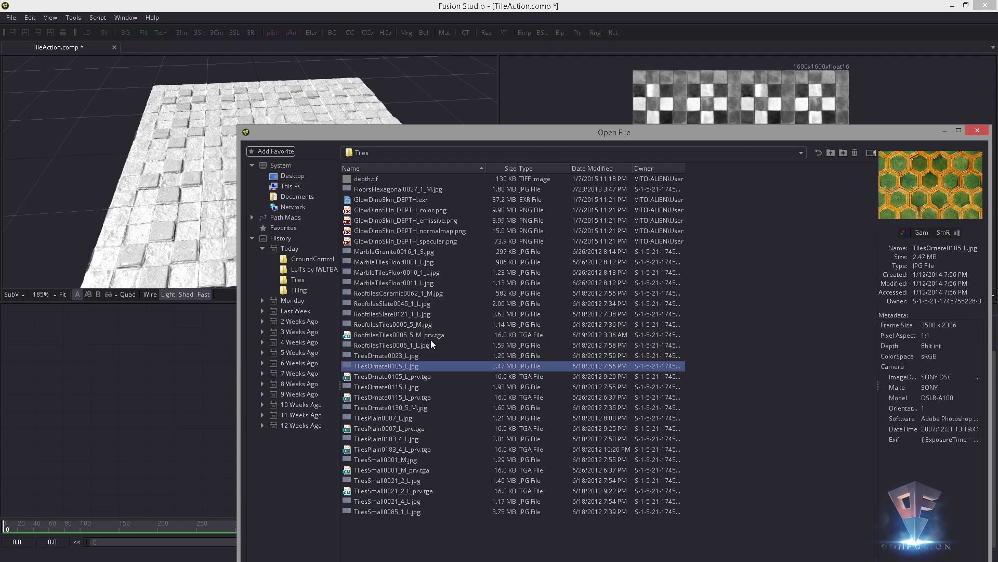
pyautogui.press('Down')
pyautogui.press('Up')
pyautogui.press('Up')
pyautogui.press('Up')
pyautogui.press('Up')
pyautogui.press('Up')
pyautogui.press('Up')
pyautogui.press('Up')
pyautogui.press('Up')
pyautogui.press('Up')
pyautogui.press('Up')
pyautogui.press('Up')
pyautogui.press('Up')
pyautogui.press('Up')
pyautogui.press('Up')
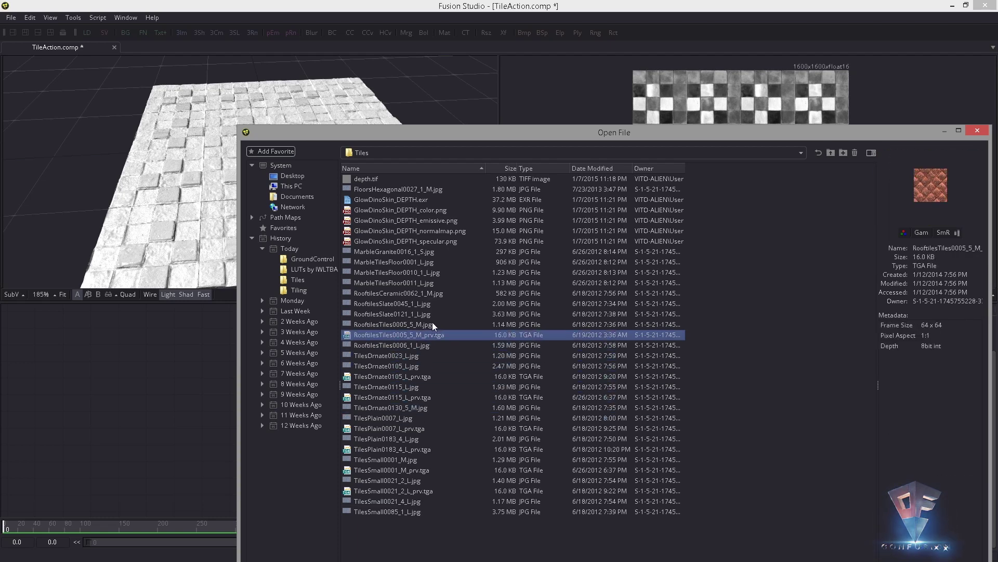
pyautogui.press('Down')
pyautogui.press('Up')
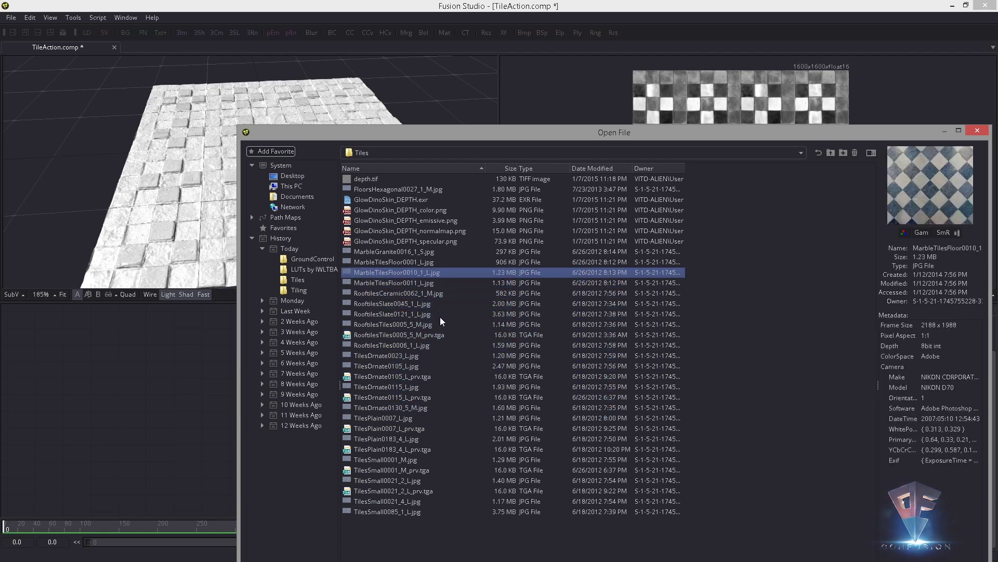
pyautogui.press('Down')
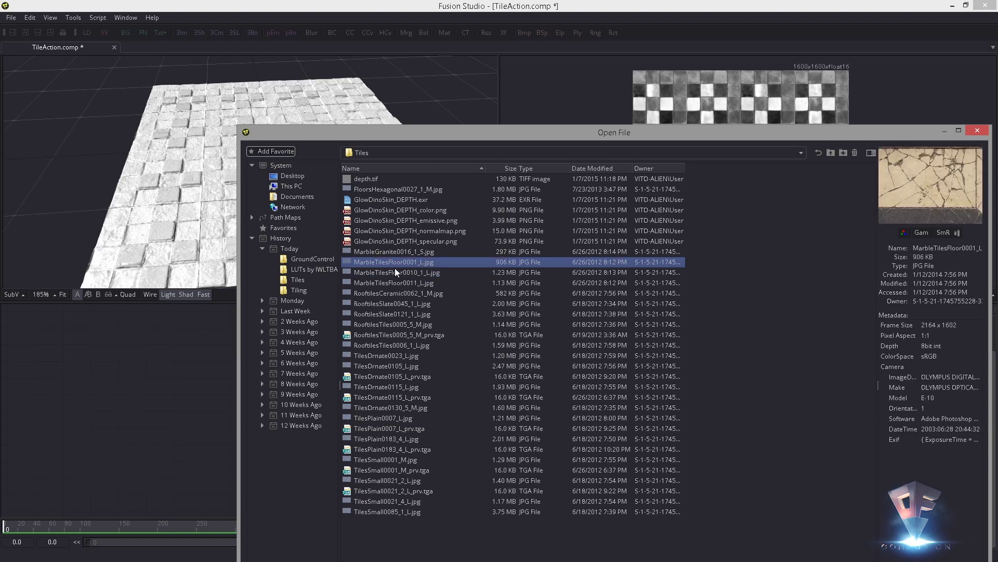
pyautogui.press('Up')
pyautogui.press('Return')
# Examine the seams between texture repeats on the displaced marble tile plane up close.
pyautogui.scroll(-2, 674, 225)
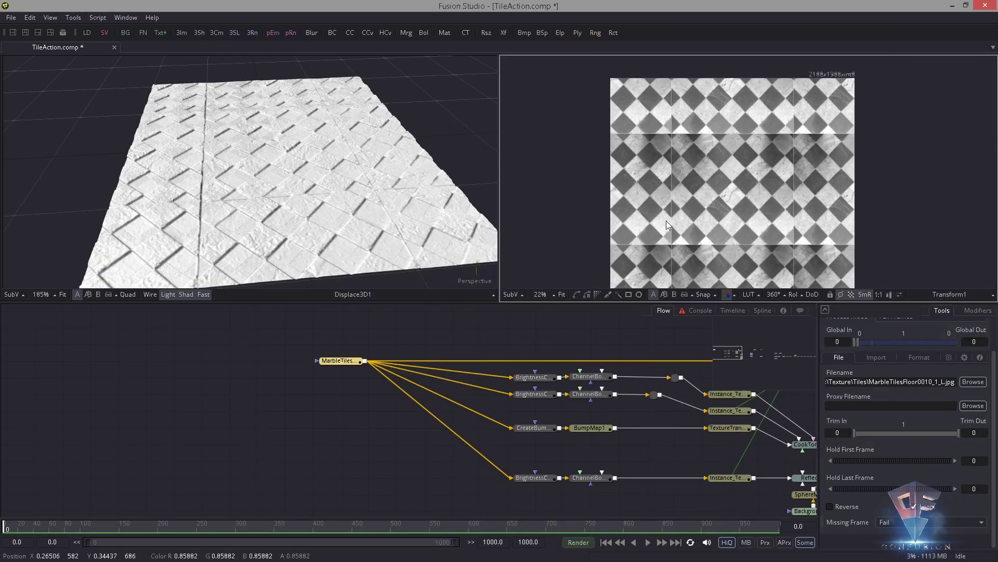
pyautogui.moveTo(809, 424); pyautogui.dragTo(448, 408)
pyautogui.scroll(-3, 520, 405)
pyautogui.moveTo(570, 392); pyautogui.dragTo(424, 392)
pyautogui.moveTo(322, 224); pyautogui.dragTo(298, 195)
pyautogui.scroll(2, 297, 198)
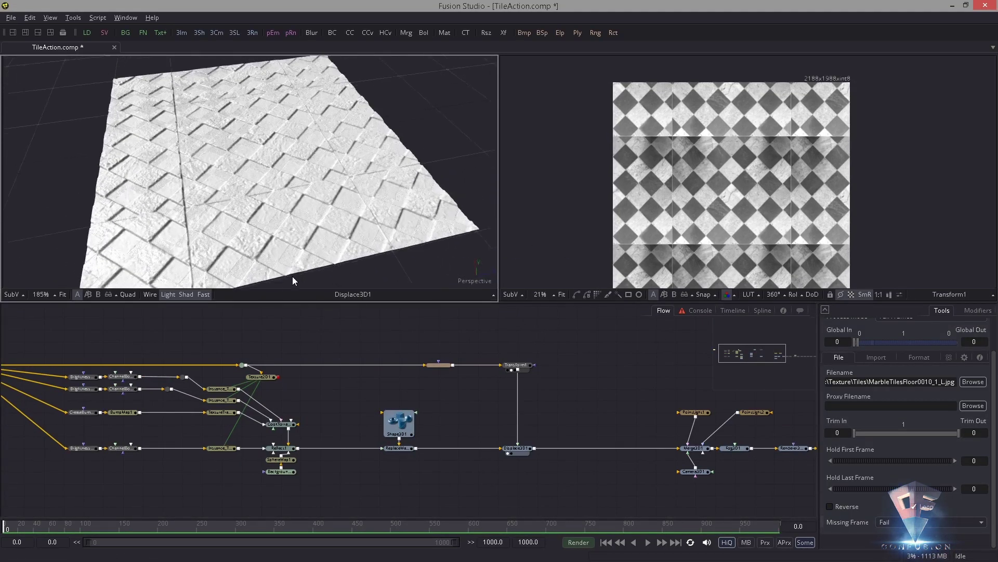
pyautogui.scroll(3, 673, 380)
pyautogui.scroll(3, 317, 217)
pyautogui.moveTo(354, 229); pyautogui.dragTo(316, 228)
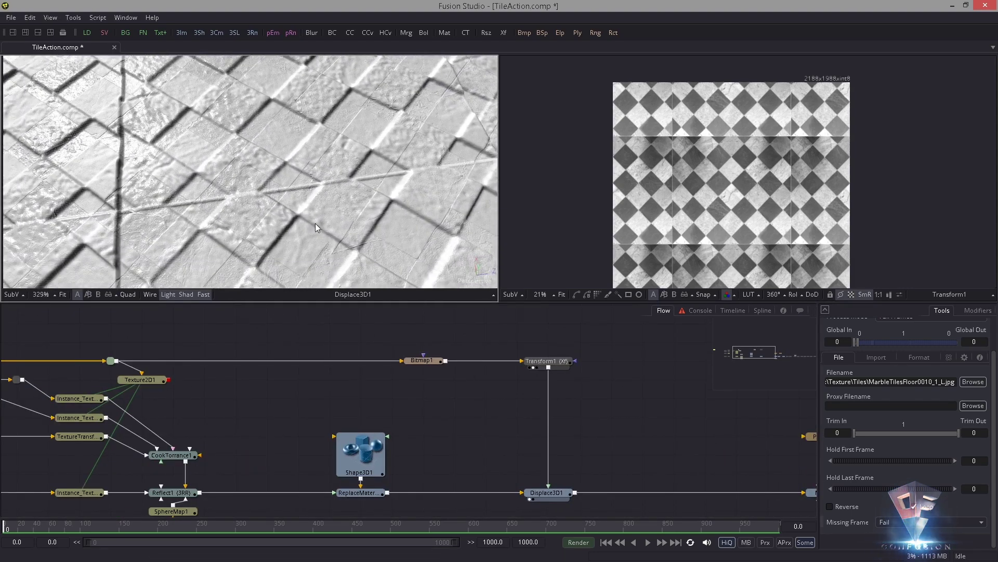
# Set Transform1's Center to X 0.25 and Y 0.25 and check where the seams fall on the displaced plane.
pyautogui.click(557, 366)
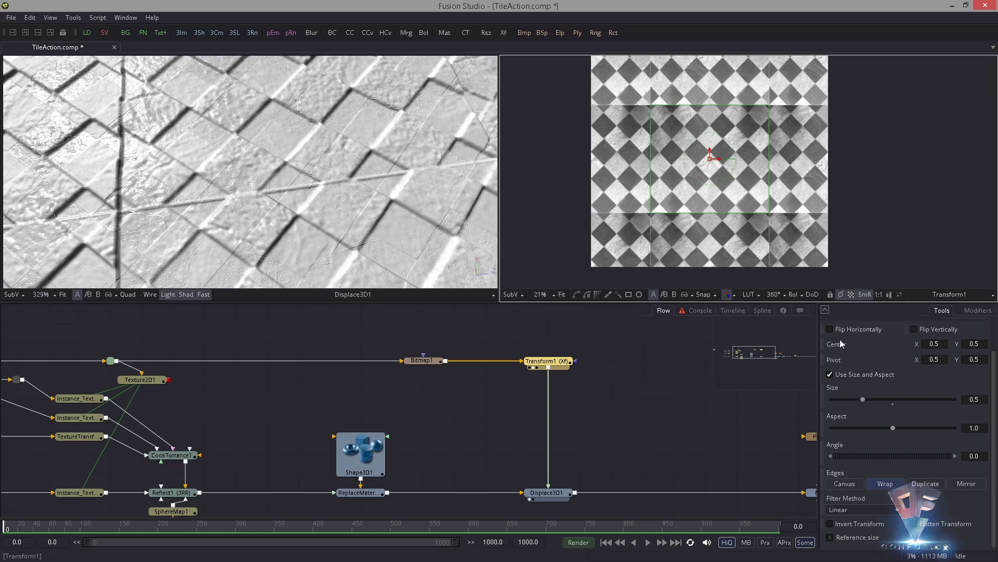
pyautogui.click(977, 398)
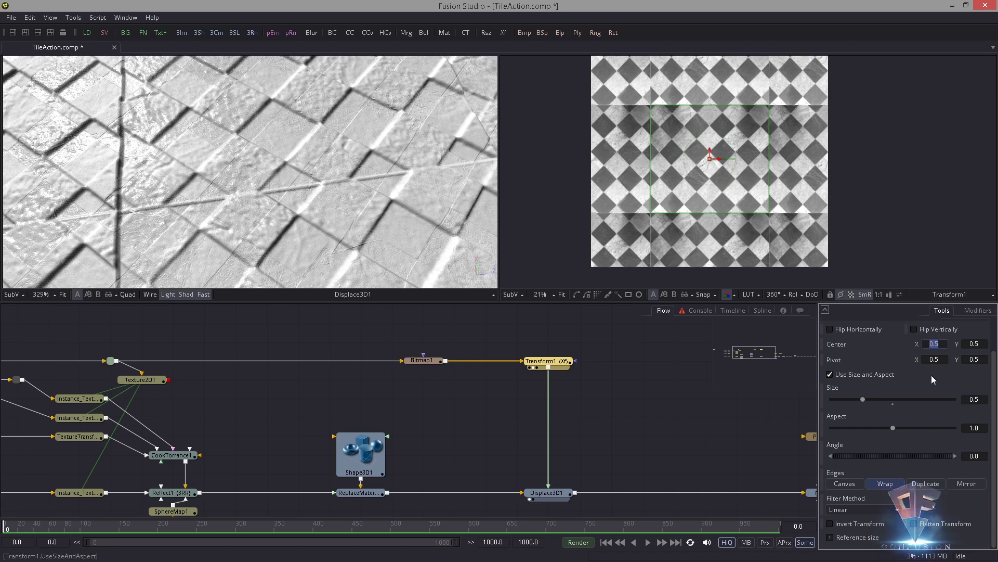
pyautogui.write('0.25')
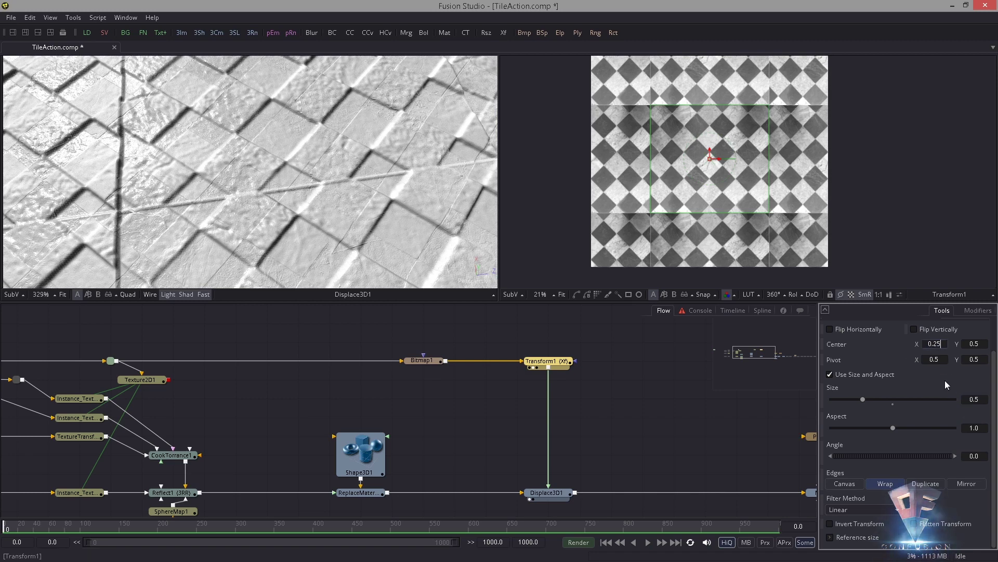
pyautogui.press('Tab')
pyautogui.write('0.25')
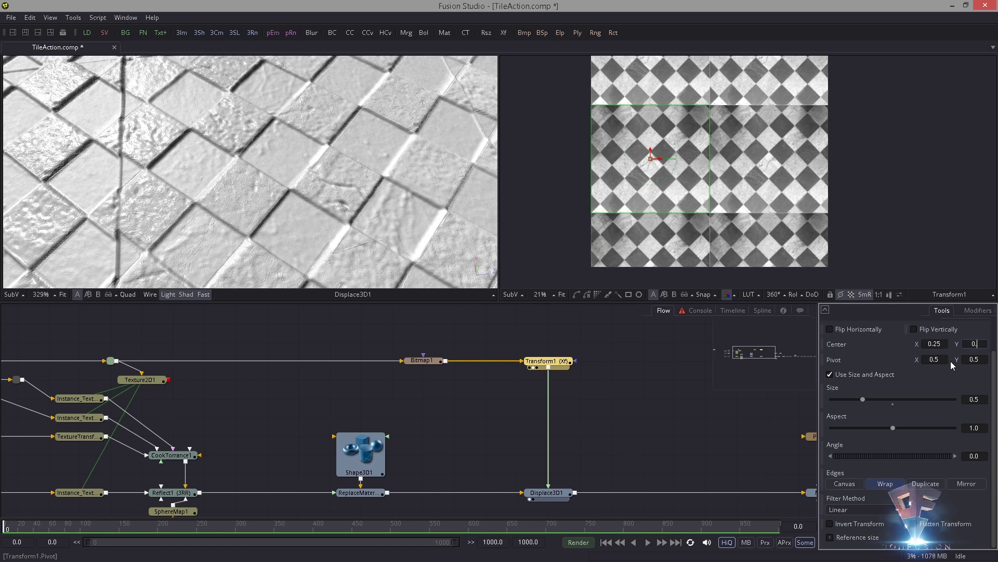
pyautogui.press('Tab')
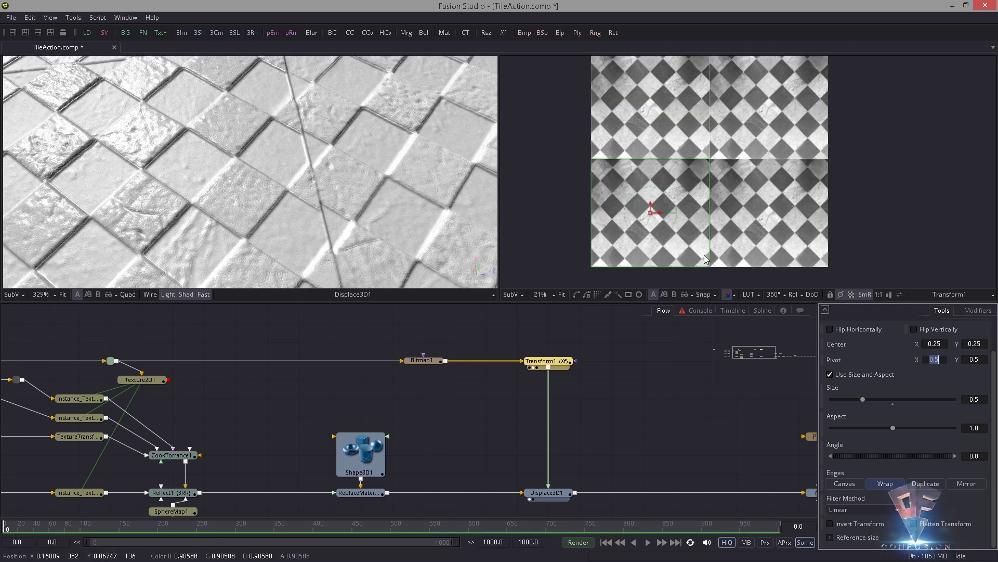
pyautogui.scroll(-8, 280, 191)
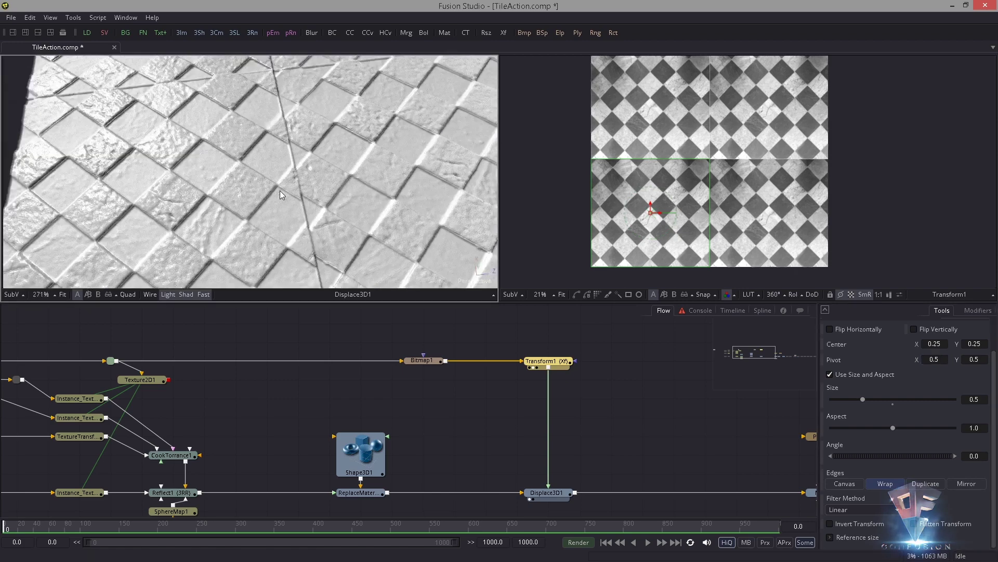
pyautogui.moveTo(379, 227); pyautogui.dragTo(334, 229)
pyautogui.scroll(5, 340, 234)
# Set both the U Scale and V Scale of Texture2D1 to 0.2.
pyautogui.moveTo(515, 382); pyautogui.dragTo(682, 373)
pyautogui.scroll(-3, 682, 373)
pyautogui.scroll(3, 604, 347)
pyautogui.moveTo(428, 372); pyautogui.dragTo(605, 419)
pyautogui.moveTo(658, 383); pyautogui.dragTo(618, 398)
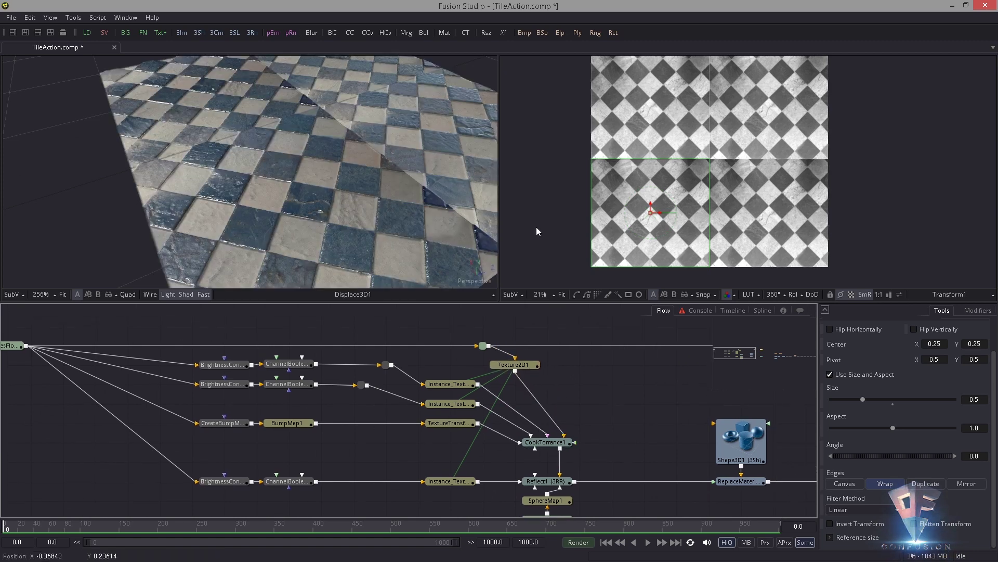
pyautogui.click(535, 366)
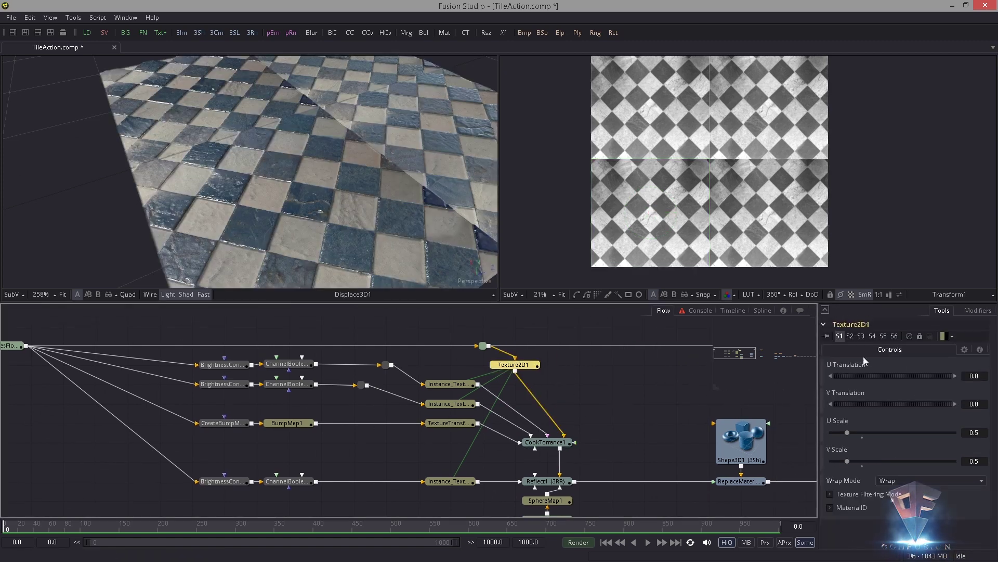
pyautogui.moveTo(984, 433); pyautogui.dragTo(911, 445)
pyautogui.write('0')
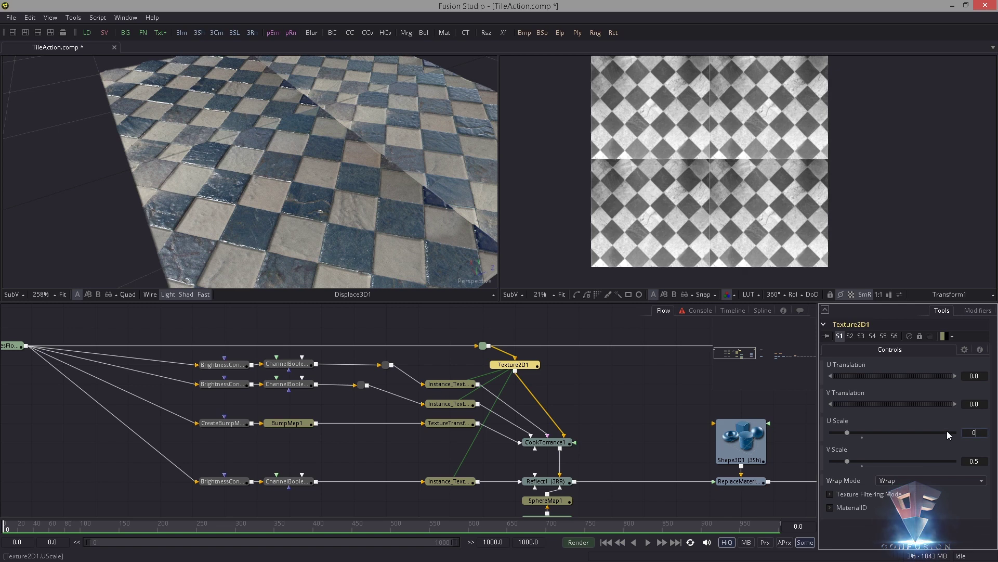
pyautogui.write('.2')
pyautogui.press('Tab')
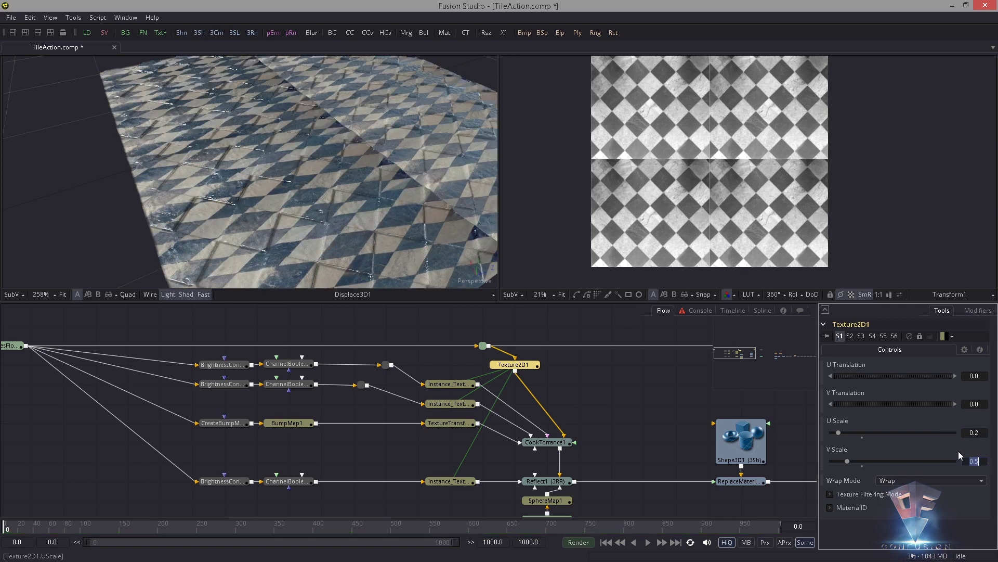
pyautogui.write('0.2')
pyautogui.press('Tab')
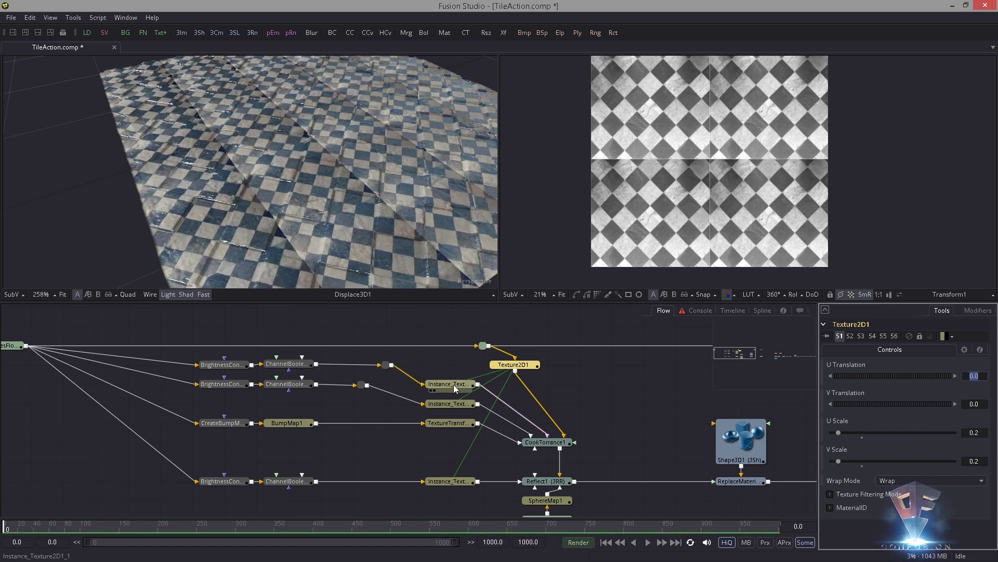
# Pin Texture2D1's controls and show them together with TextureTransform1's controls in an enlarged control area.
pyautogui.click(453, 385)
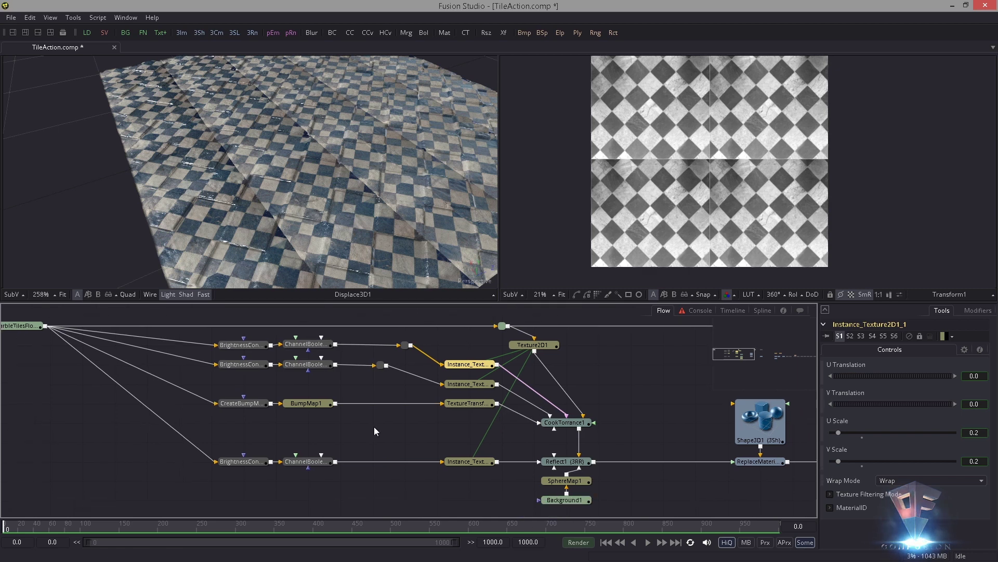
pyautogui.click(471, 403)
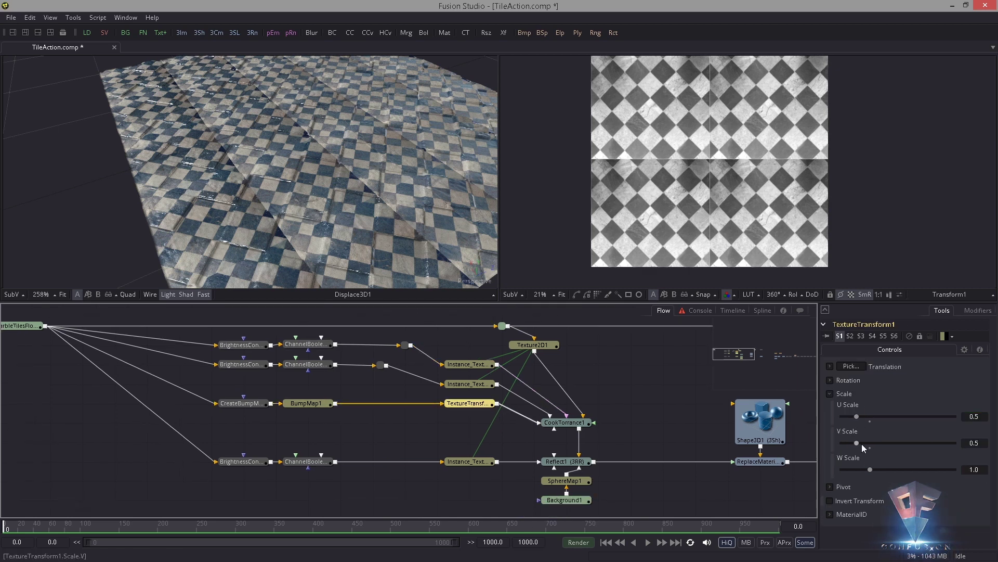
pyautogui.click(533, 345)
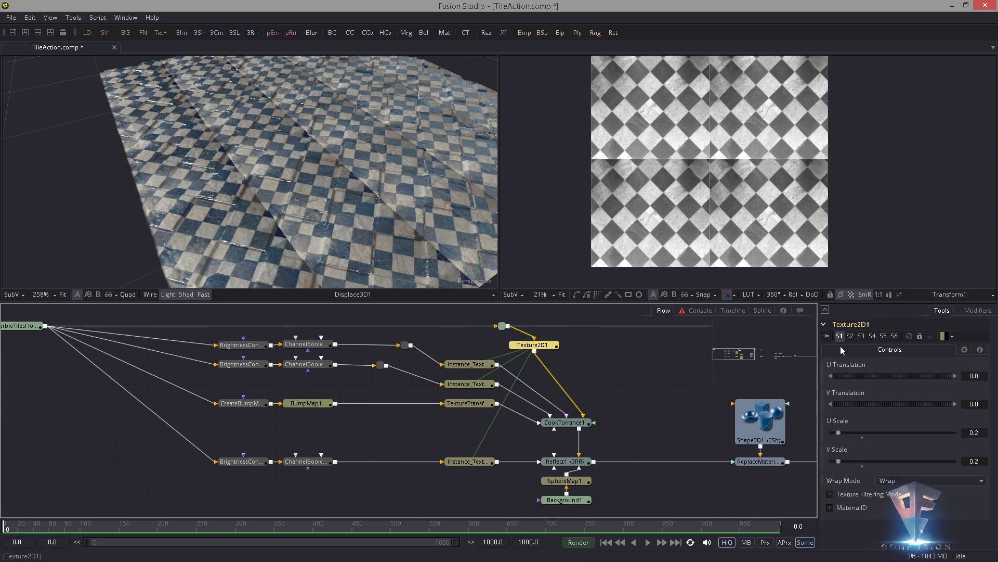
pyautogui.click(825, 310)
pyautogui.click(472, 446)
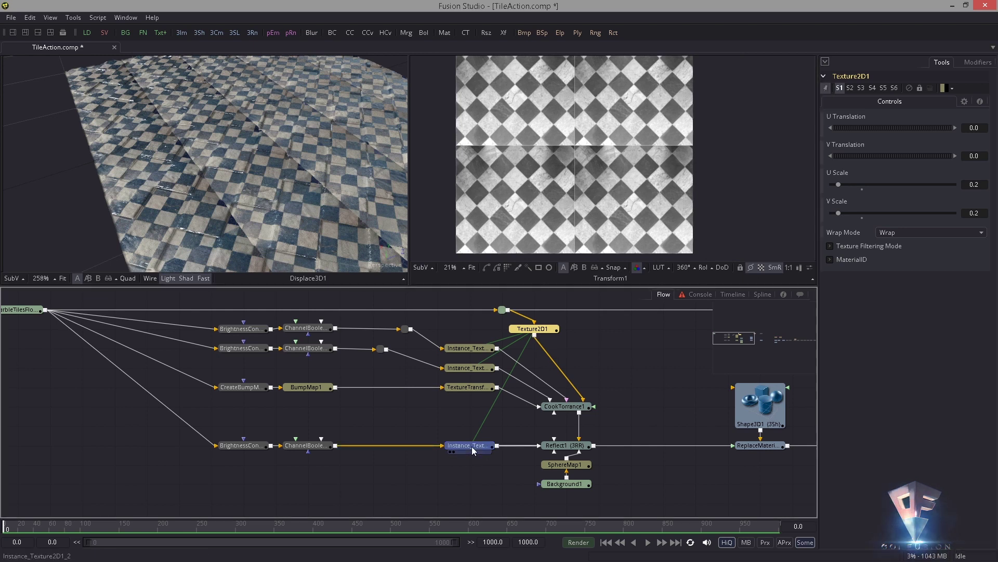
pyautogui.click(468, 387)
# Add expressions to TextureTransform1 linking its U Scale to Texture2D1.UScale and its V Scale to Texture2D1.VScale.
pyautogui.rightClick(858, 369)
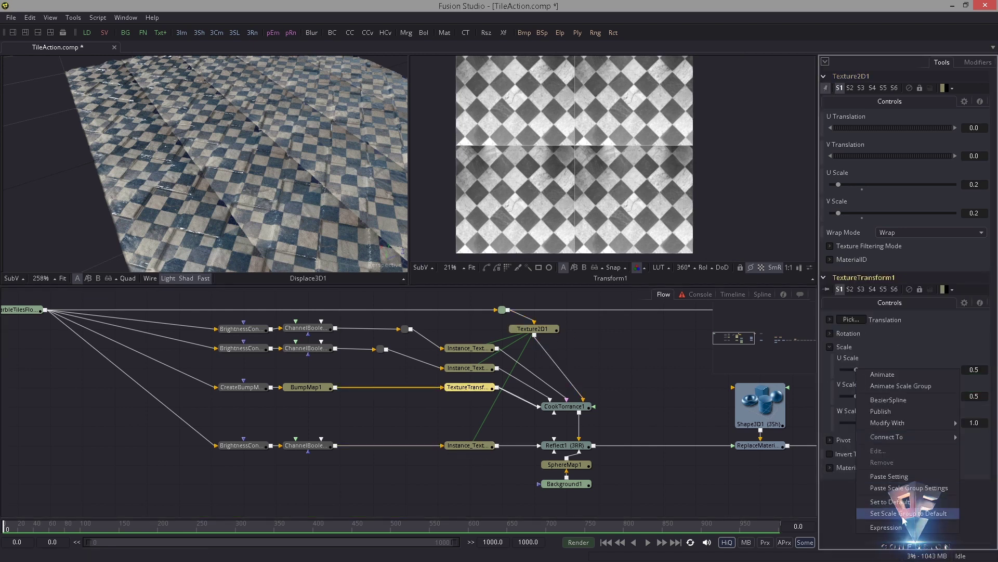
pyautogui.click(886, 527)
pyautogui.rightClick(856, 407)
pyautogui.click(884, 401)
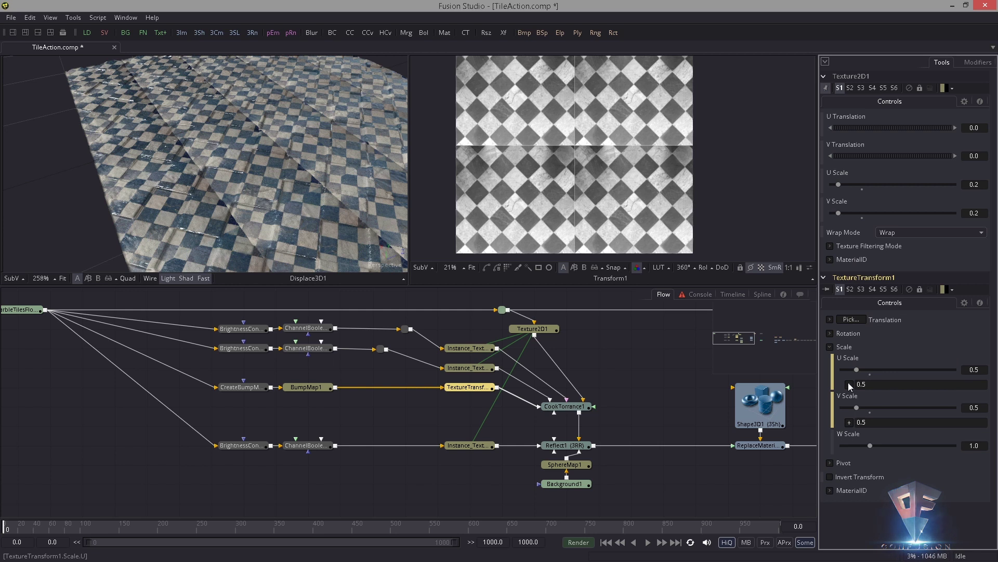
pyautogui.moveTo(850, 385); pyautogui.dragTo(838, 184)
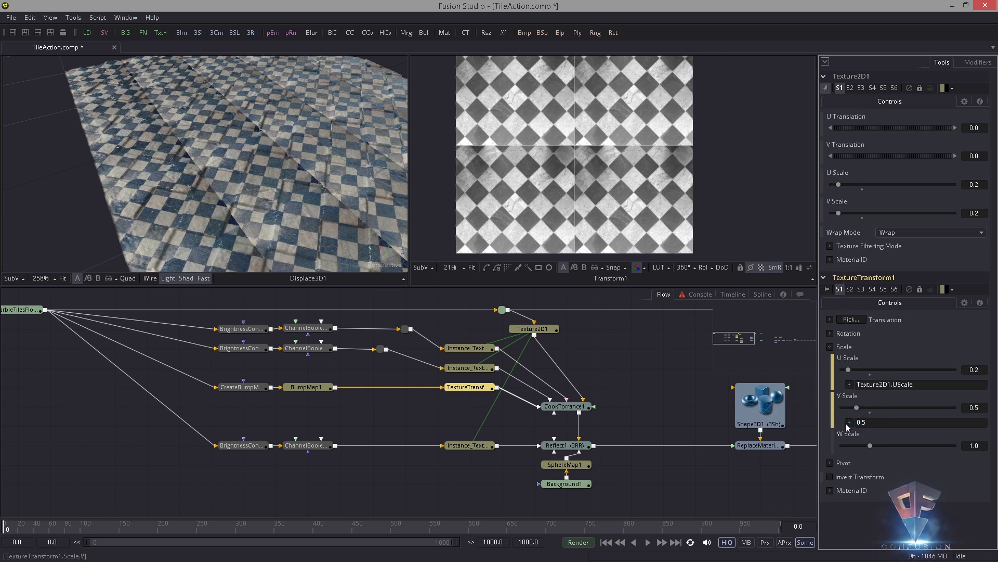
pyautogui.moveTo(849, 423); pyautogui.dragTo(839, 213)
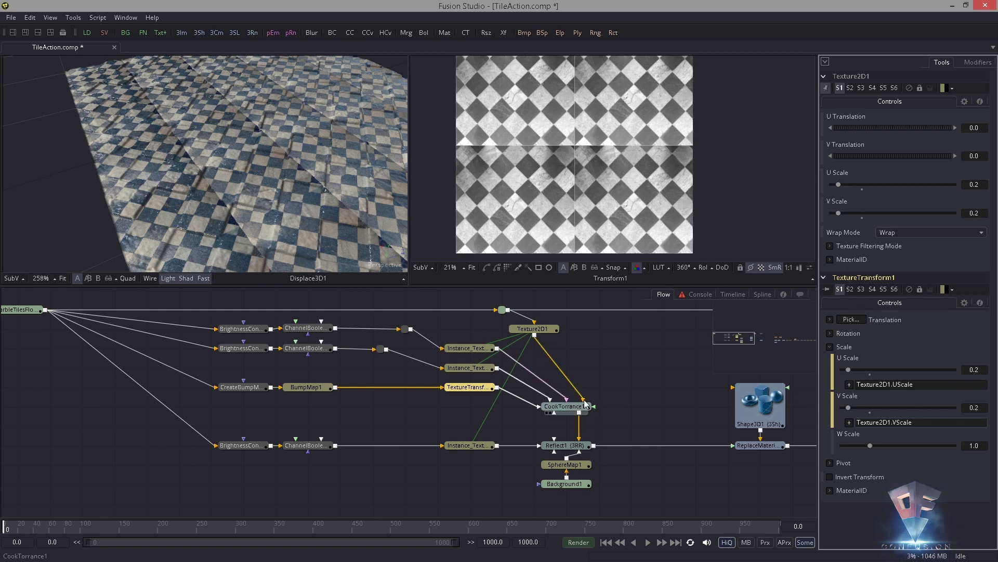
# Set the Size of Transform1 to 0.2 to match the texture scale.
pyautogui.click(683, 407)
pyautogui.moveTo(682, 406); pyautogui.dragTo(575, 430)
pyautogui.scroll(-3, 575, 430)
pyautogui.moveTo(800, 375); pyautogui.dragTo(579, 394)
pyautogui.scroll(3, 572, 392)
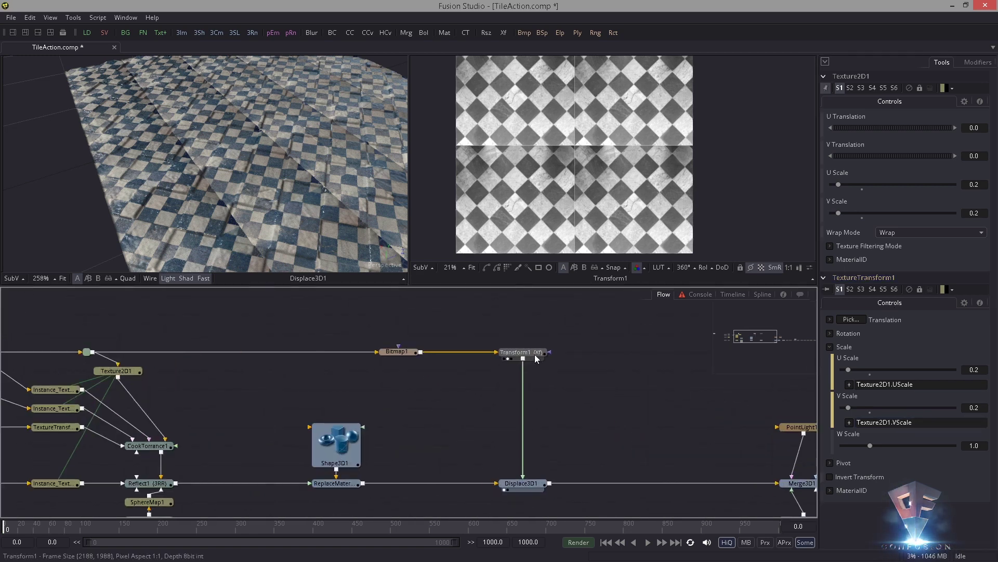
pyautogui.click(536, 357)
pyautogui.moveTo(980, 188); pyautogui.dragTo(923, 212)
pyautogui.write('0')
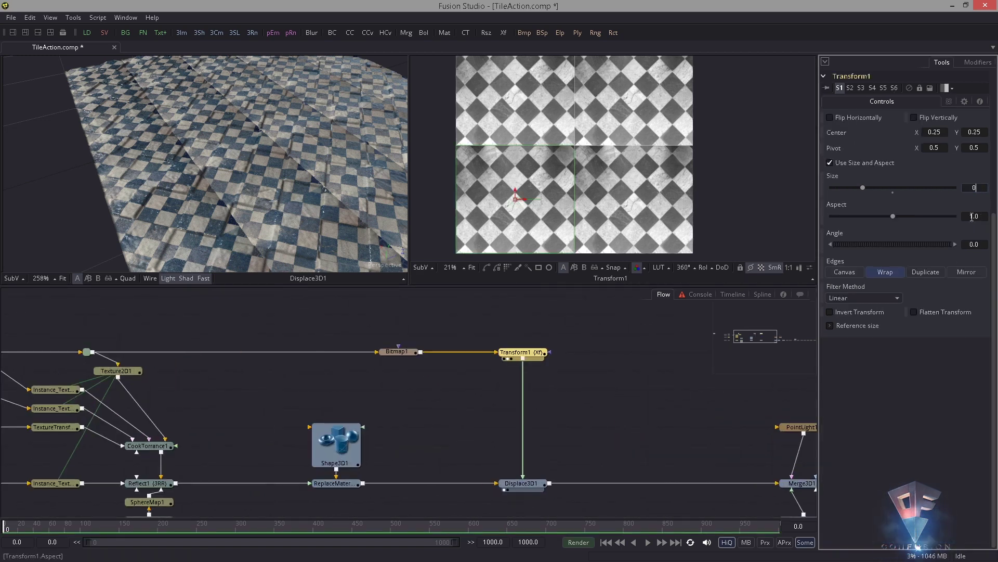
pyautogui.write('.2')
pyautogui.press('Tab')
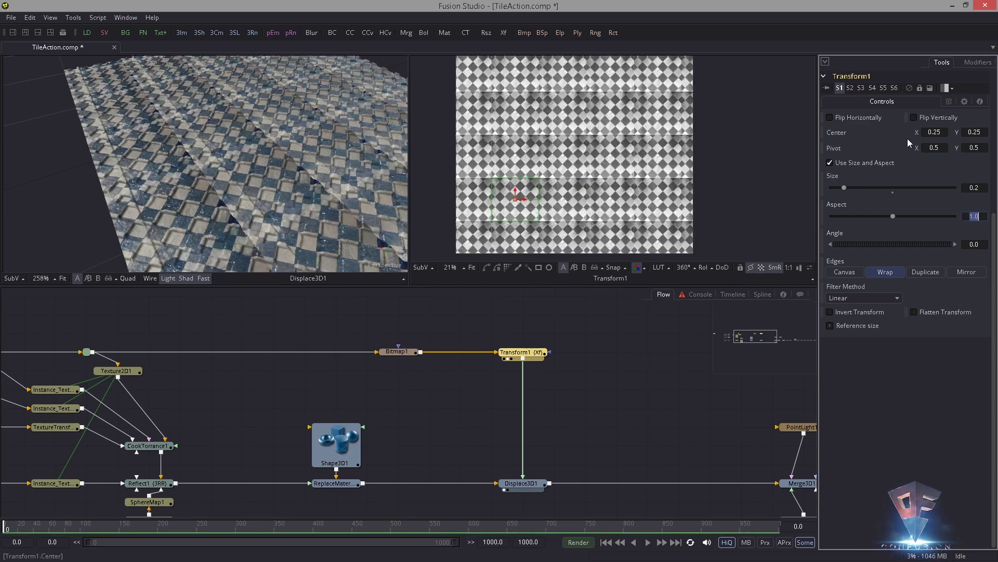
# Set Transform1's Center to X 0.1 and Y 0.1 and check the alignment of displacement and colour on the plane.
pyautogui.click(934, 132)
pyautogui.write('0.1')
pyautogui.press('Tab')
pyautogui.write('0.')
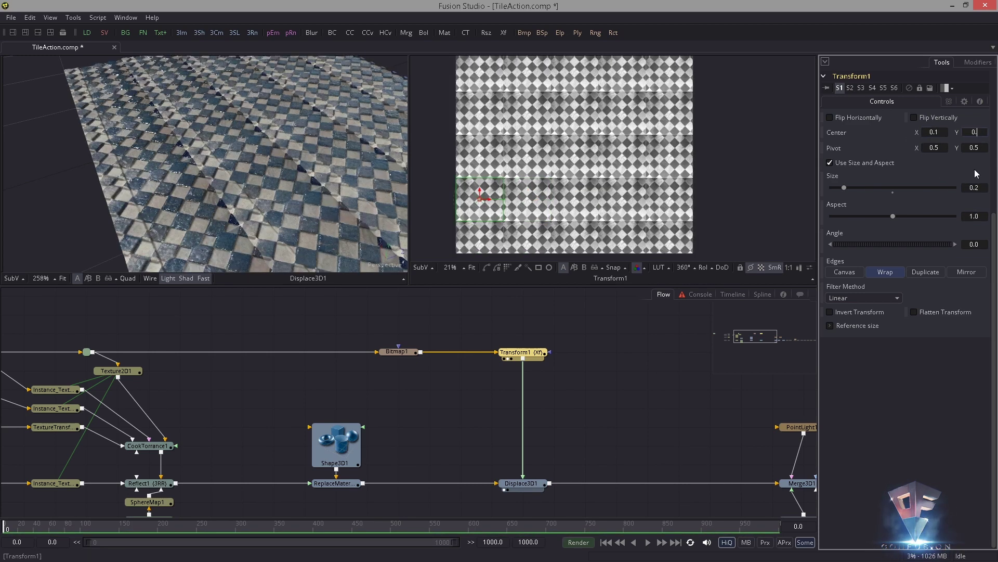
pyautogui.write('1')
pyautogui.press('Return')
pyautogui.scroll(3, 227, 182)
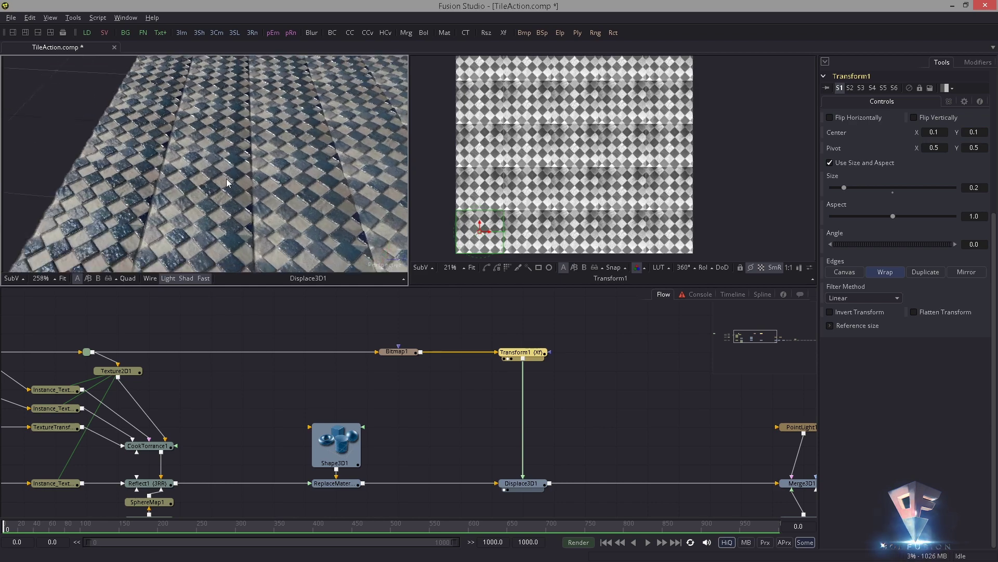
pyautogui.moveTo(226, 182); pyautogui.dragTo(311, 173)
# Replace the loader's clip with TilesOrnate0130_5_M.jpg from the Tiles folder and inspect the tiled plane.
pyautogui.moveTo(296, 383); pyautogui.dragTo(582, 394)
pyautogui.click(227, 361)
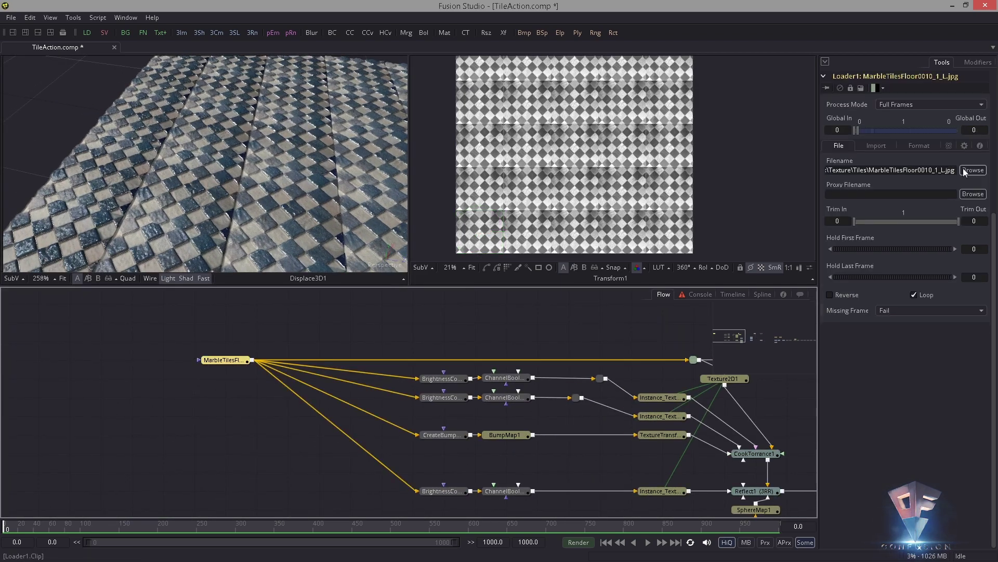
pyautogui.click(965, 172)
pyautogui.click(394, 345)
pyautogui.press('Down')
pyautogui.press('Down')
pyautogui.press('Down')
pyautogui.press('Down')
pyautogui.press('Down')
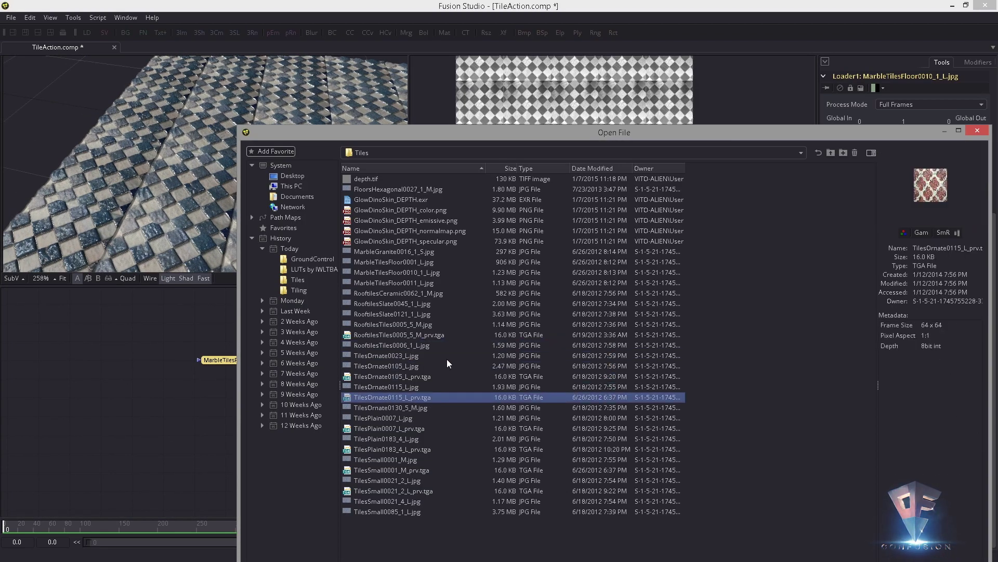
pyautogui.press('Down')
pyautogui.press('Return')
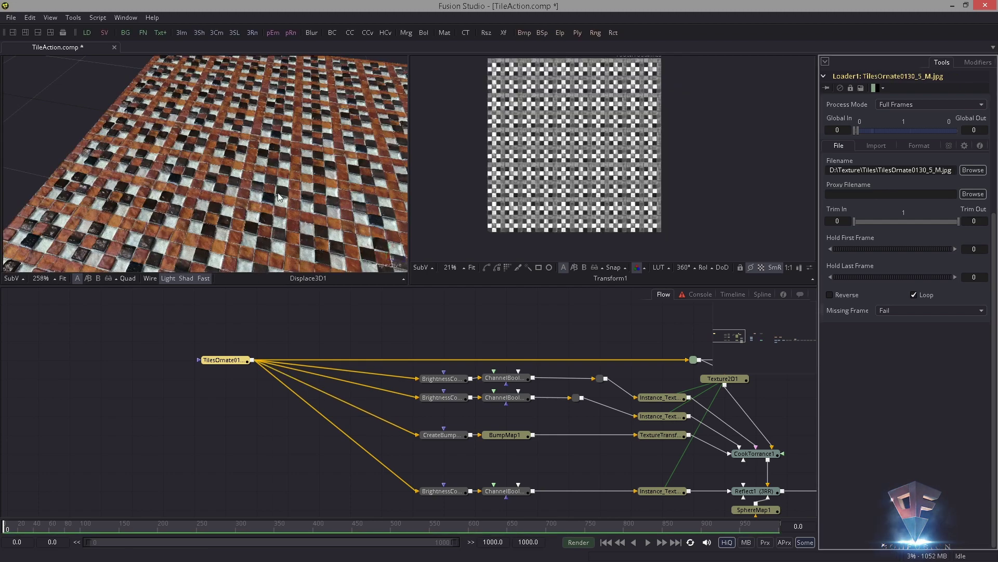
pyautogui.moveTo(278, 193)
pyautogui.mouseDown()
pyautogui.moveTo(328, 213)
pyautogui.moveTo(288, 190)
pyautogui.mouseUp()
# Display the Renderer3D1 output in place of Displace3D1, widen its viewer and fit the rendered tiles in view.
pyautogui.moveTo(512, 320); pyautogui.dragTo(364, 312)
pyautogui.moveTo(705, 395); pyautogui.dragTo(542, 352)
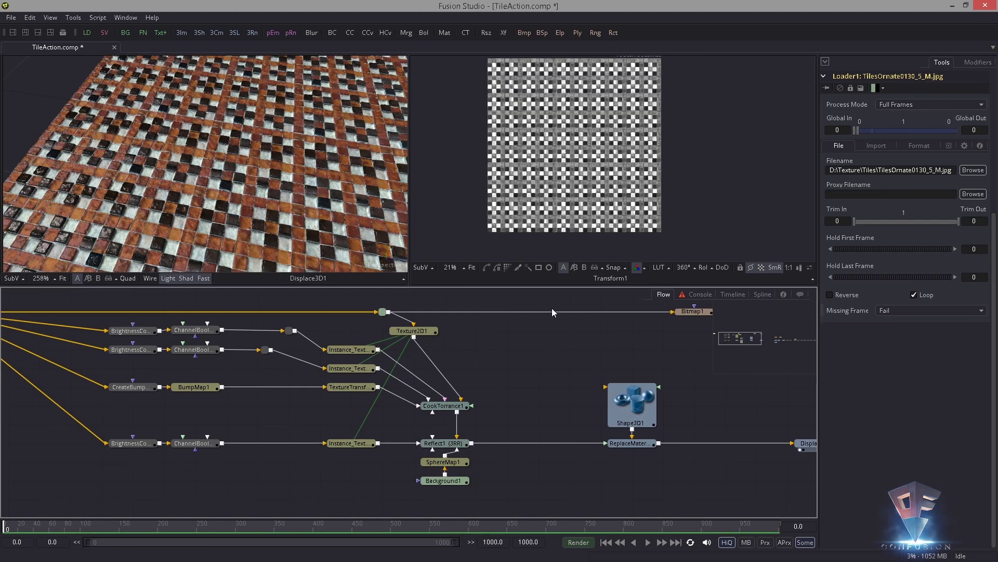
pyautogui.moveTo(598, 381); pyautogui.dragTo(508, 380)
pyautogui.moveTo(711, 403); pyautogui.dragTo(590, 397)
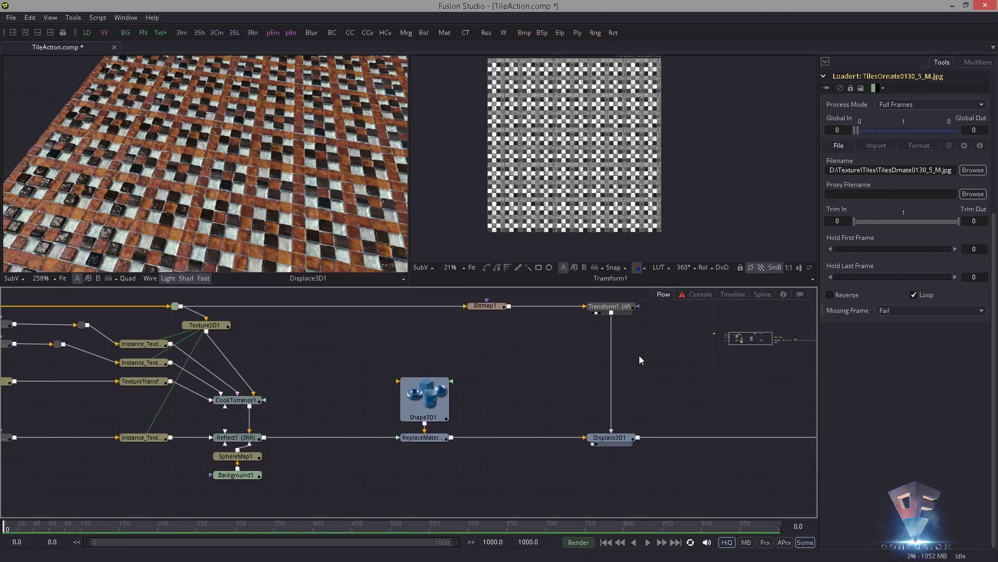
pyautogui.moveTo(639, 358)
pyautogui.mouseDown()
pyautogui.moveTo(499, 348)
pyautogui.moveTo(428, 392)
pyautogui.mouseUp()
pyautogui.moveTo(591, 374); pyautogui.dragTo(393, 451)
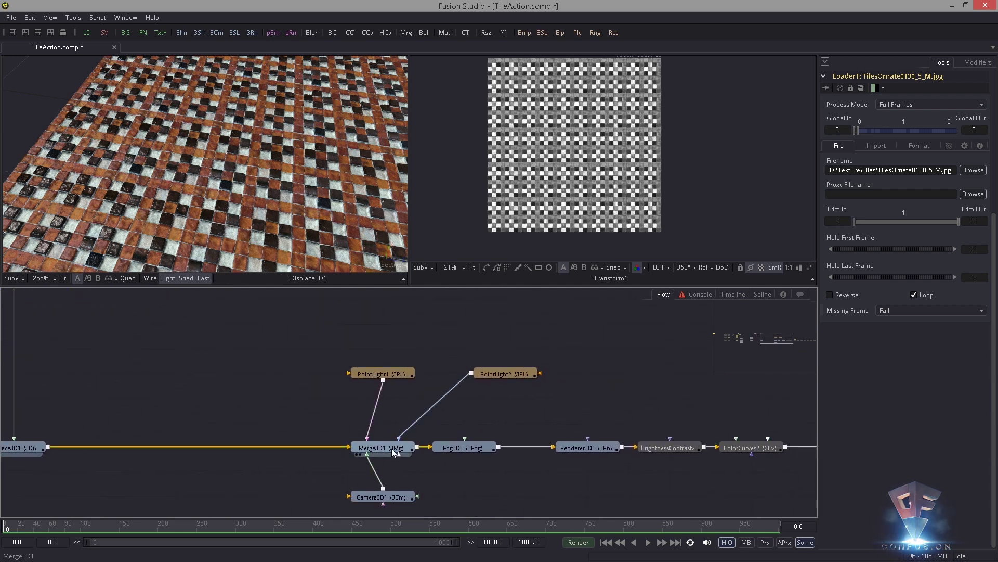
pyautogui.press('1')
pyautogui.press('1')
pyautogui.press('1')
pyautogui.moveTo(410, 198); pyautogui.dragTo(668, 189)
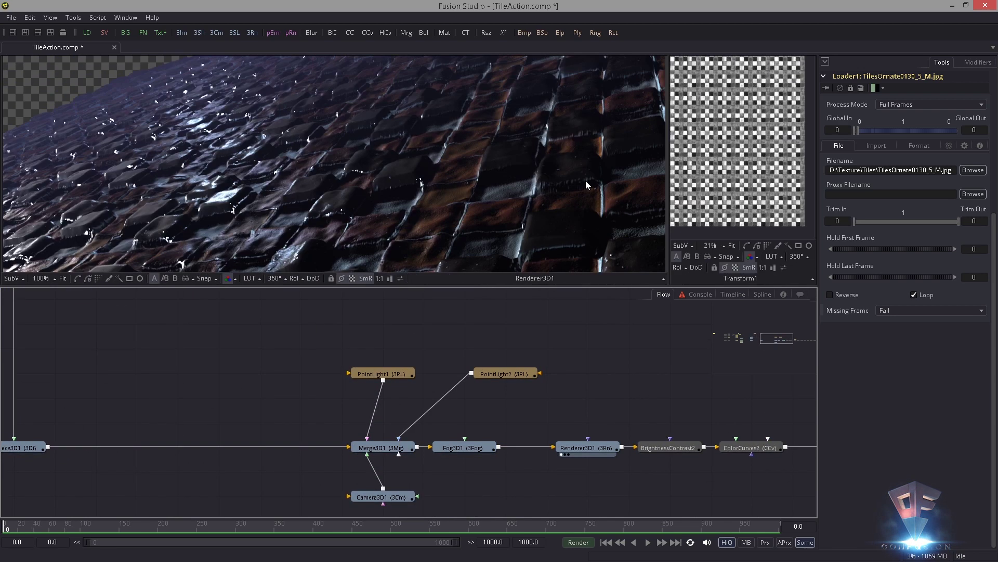
pyautogui.scroll(-5, 587, 186)
pyautogui.scroll(-4, 312, 374)
# Set both the U Scale and V Scale of Texture2D1 to 1.
pyautogui.moveTo(130, 375); pyautogui.dragTo(401, 404)
pyautogui.click(347, 377)
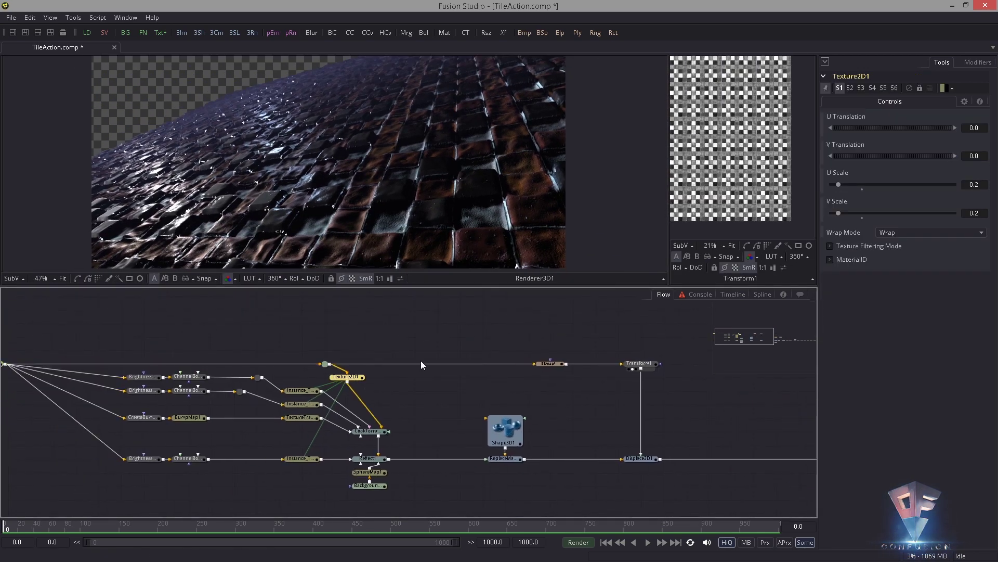
pyautogui.doubleClick(976, 185)
pyautogui.write('1')
pyautogui.press('Tab')
pyautogui.write('1')
pyautogui.press('Tab')
# Set Transform1's Size to 1 and its Center to X 0.5 and Y 0.5 to match the texture.
pyautogui.moveTo(750, 378); pyautogui.dragTo(539, 418)
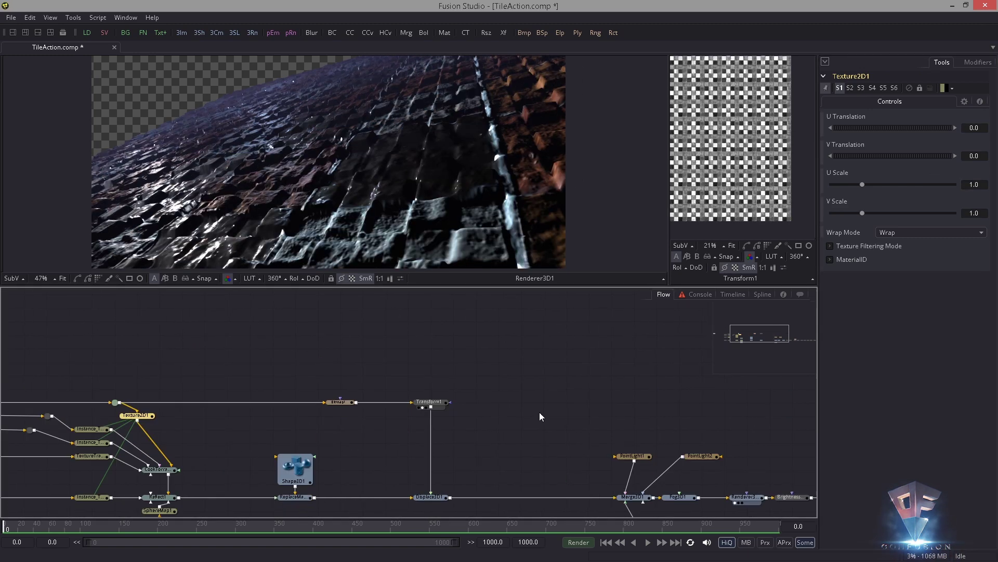
pyautogui.click(430, 402)
pyautogui.click(823, 89)
pyautogui.click(526, 401)
pyautogui.click(430, 402)
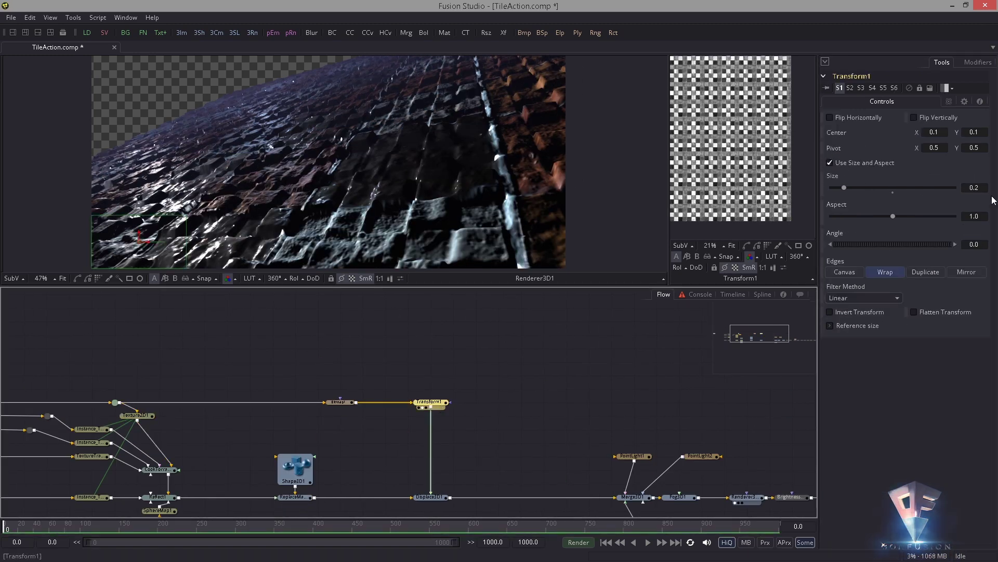
pyautogui.doubleClick(974, 187)
pyautogui.write('1')
pyautogui.moveTo(940, 133); pyautogui.dragTo(905, 134)
pyautogui.write('0.5')
pyautogui.press('Tab')
pyautogui.write('0.5')
pyautogui.press('Tab')
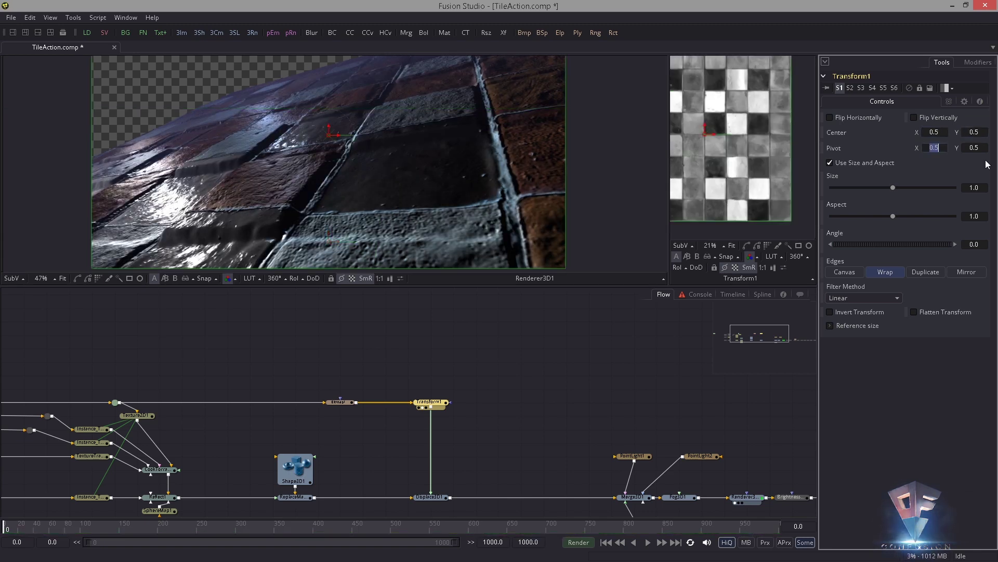
# Display the final composite from Grain1 in the large viewer and fit the whole frame in view.
pyautogui.scroll(-3, 735, 185)
pyautogui.moveTo(771, 442); pyautogui.dragTo(182, 352)
pyautogui.scroll(1, 182, 351)
pyautogui.click(625, 421)
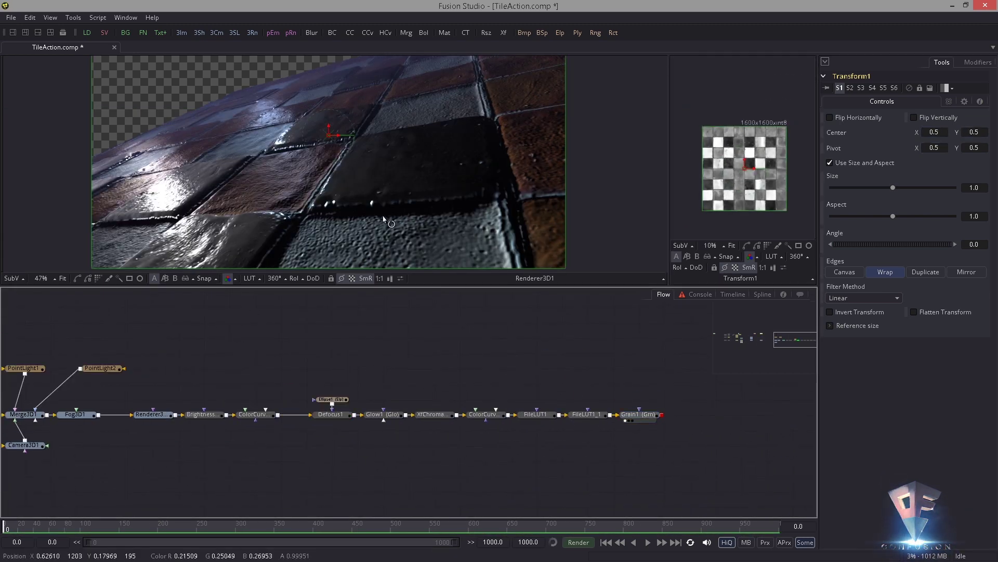
pyautogui.scroll(-1, 321, 253)
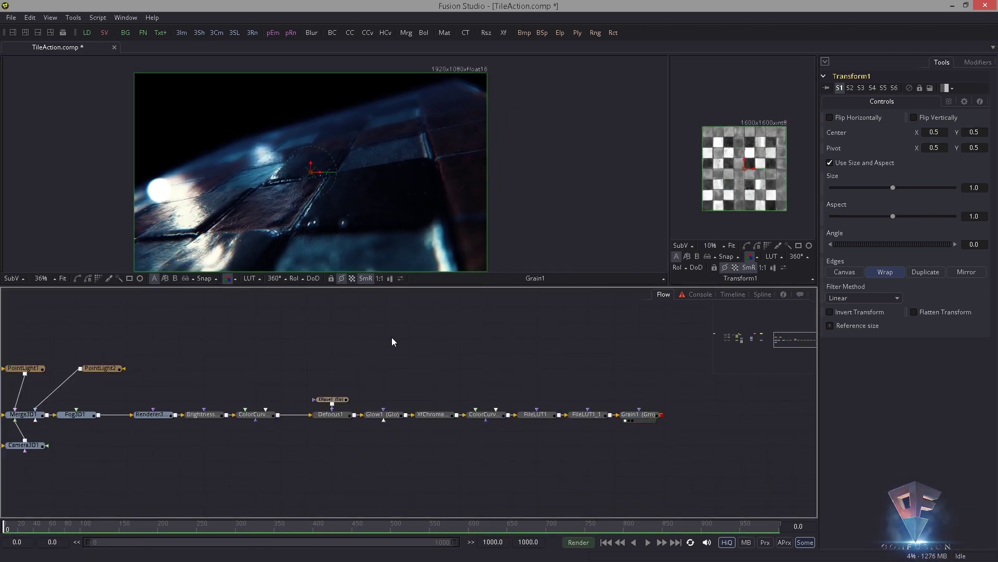